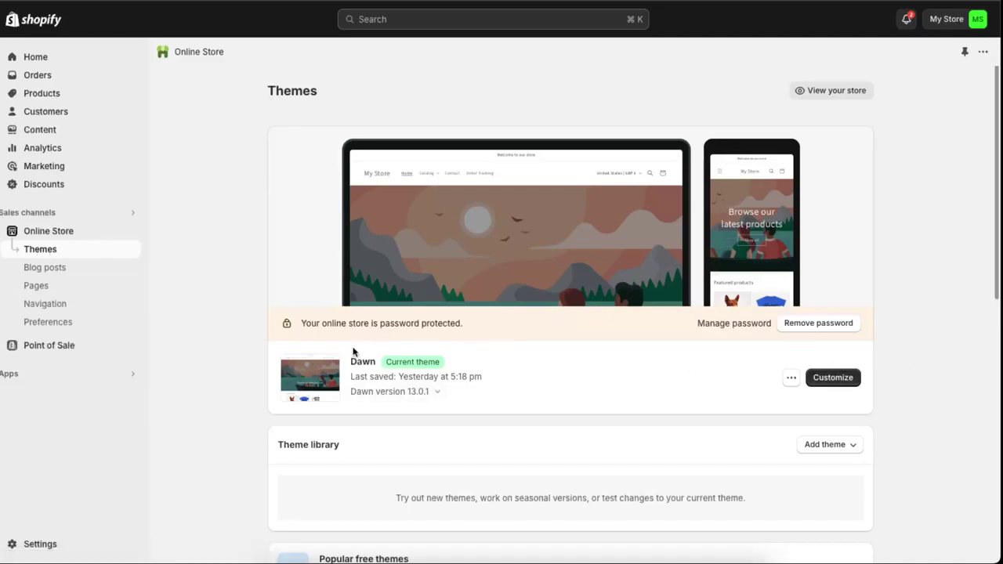
# - Add the Spotlight theme from the popular free themes to the theme library
pyautogui.scroll(-4, 910, 345)
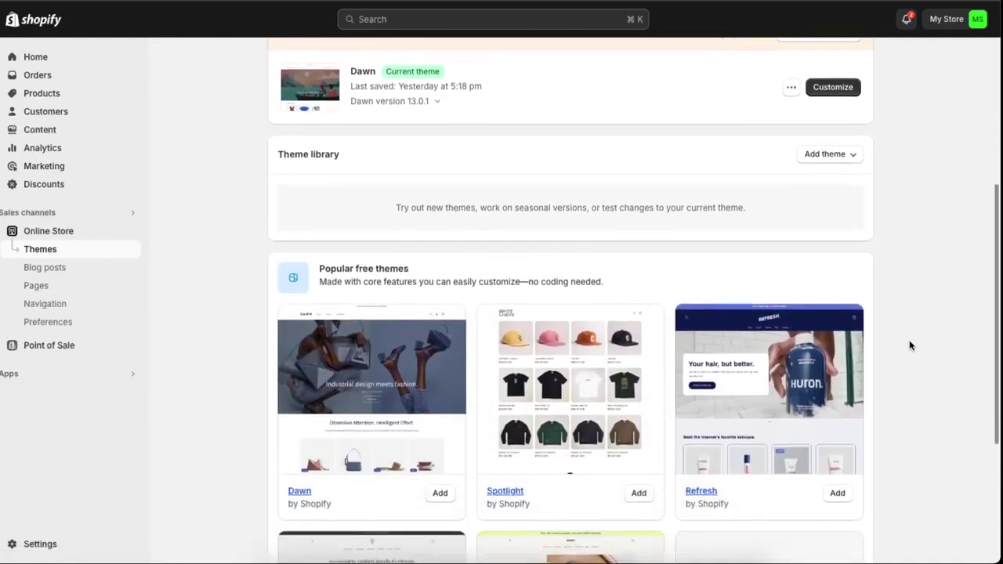
pyautogui.scroll(-1, 549, 268)
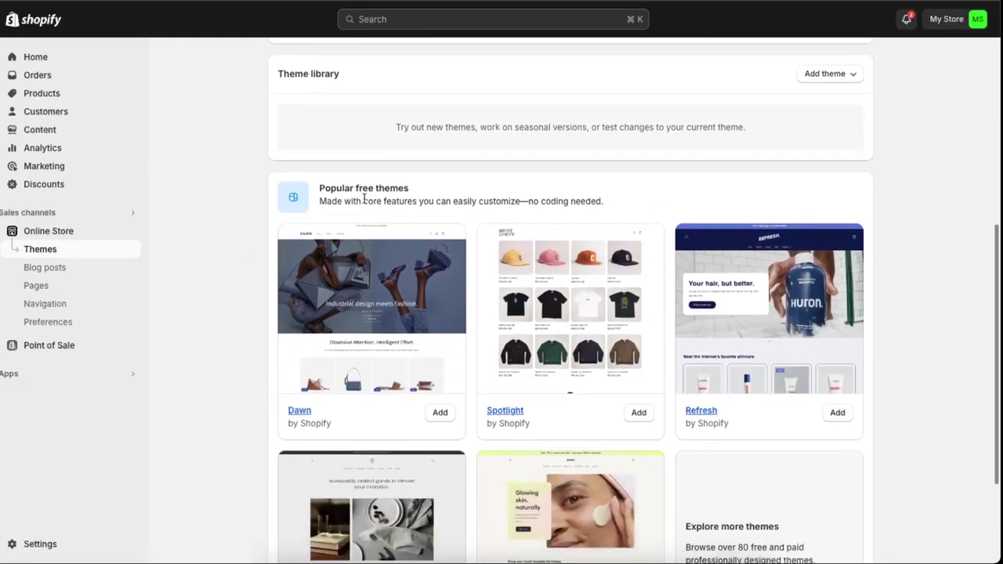
pyautogui.moveTo(315, 191); pyautogui.dragTo(420, 189)
pyautogui.click(425, 189)
pyautogui.click(637, 414)
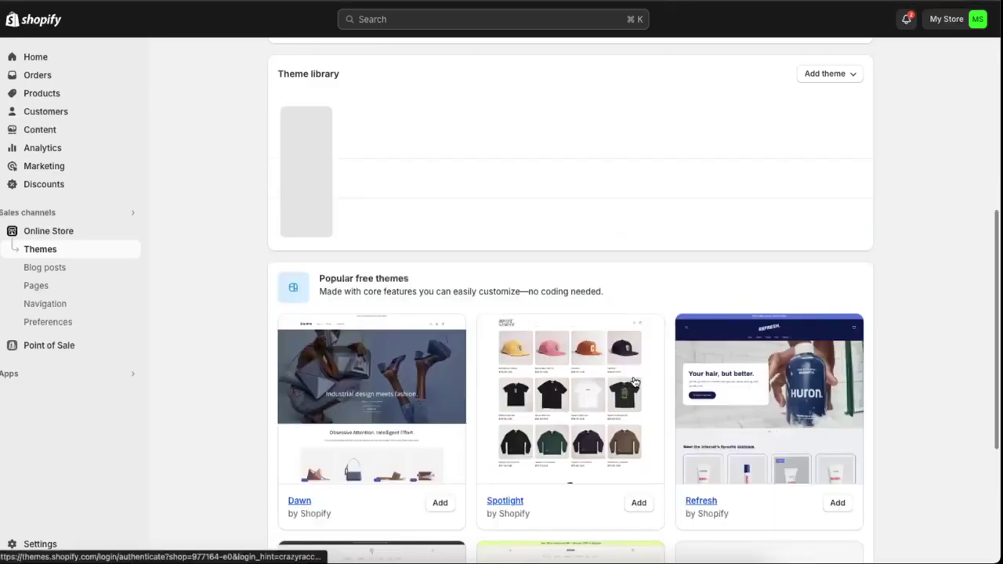
# - Publish the Spotlight theme as the store's current theme in place of Dawn
pyautogui.scroll(2, 710, 346)
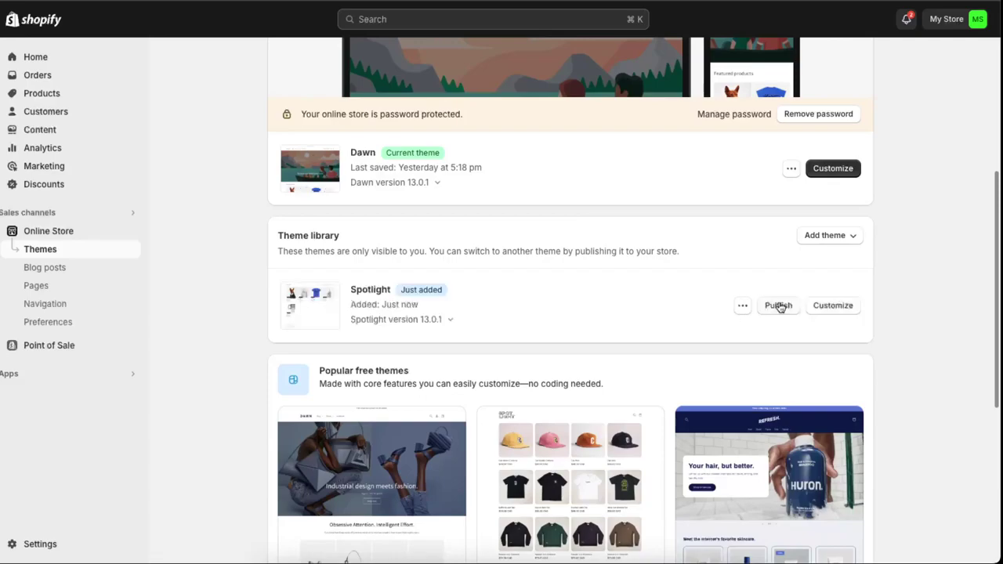
pyautogui.click(779, 305)
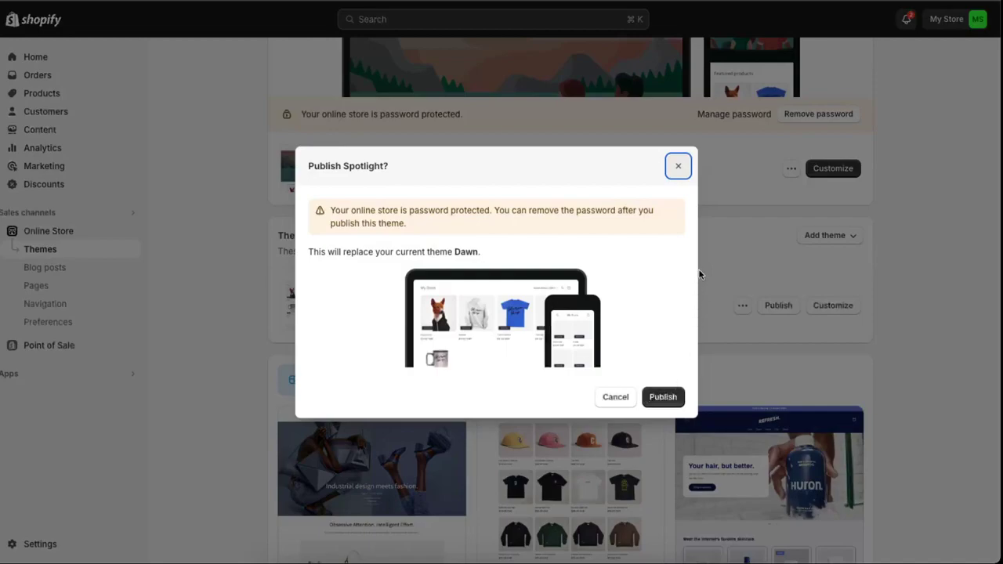
pyautogui.click(662, 397)
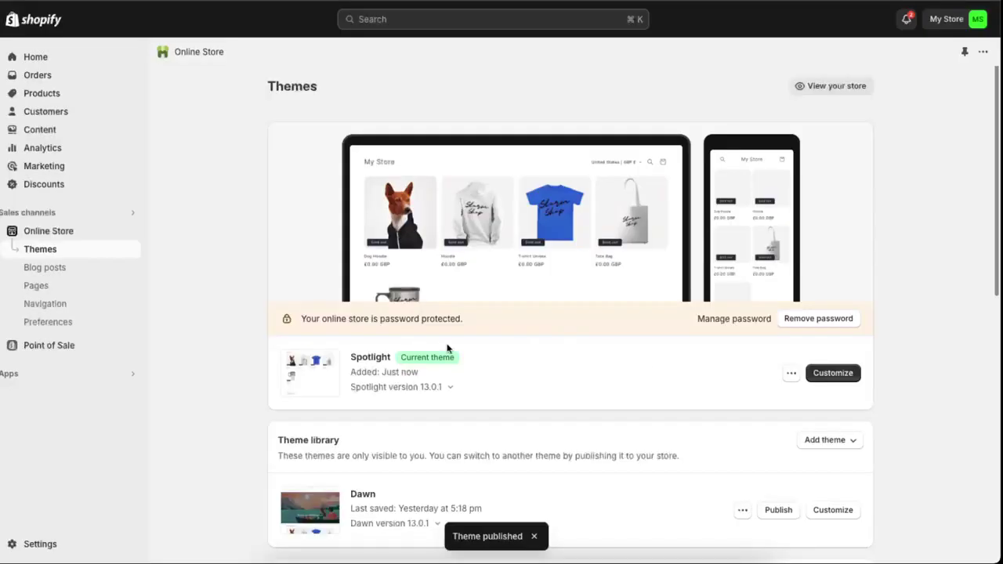
# - Open the Spotlight theme for customization and look over its home page preview
pyautogui.click(833, 373)
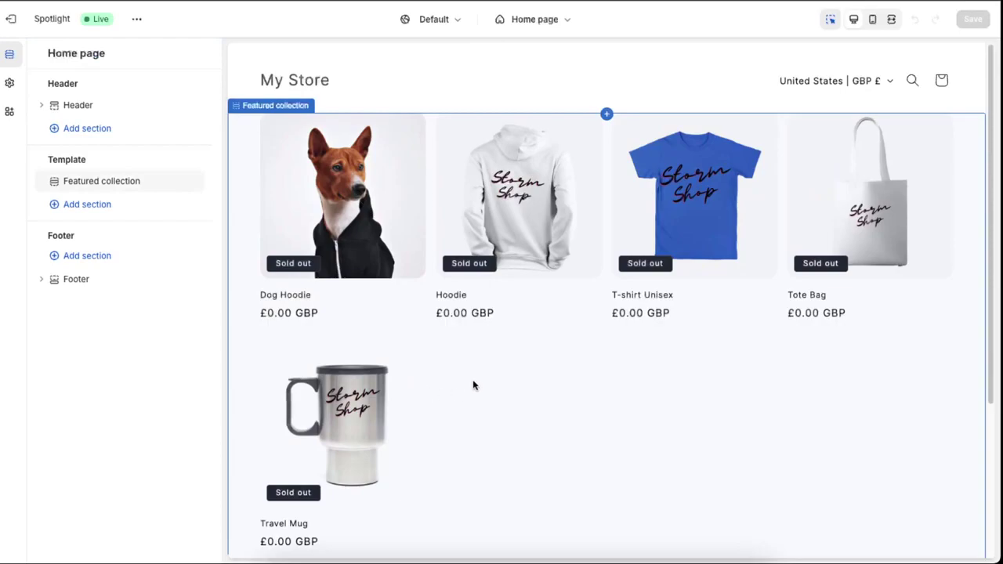
pyautogui.scroll(-3, 486, 378)
pyautogui.scroll(3, 401, 300)
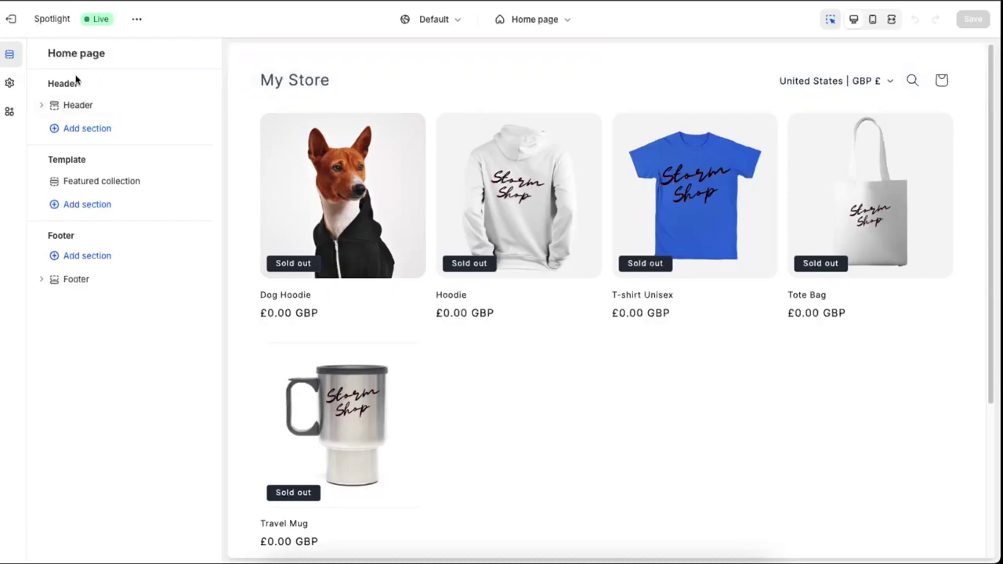
# - Set the store logo to the storm_shop PNG image in the theme settings
pyautogui.click(10, 86)
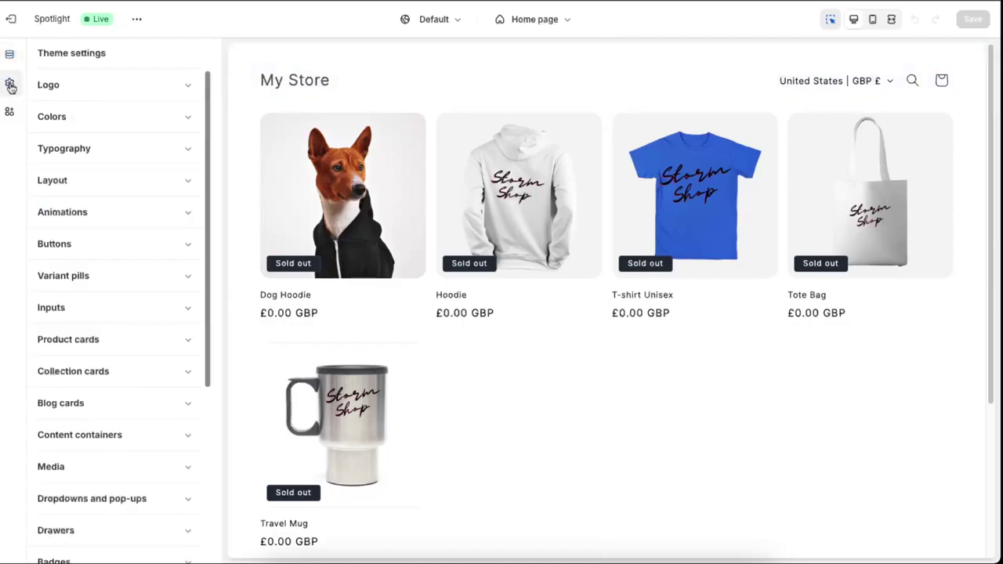
pyautogui.click(67, 91)
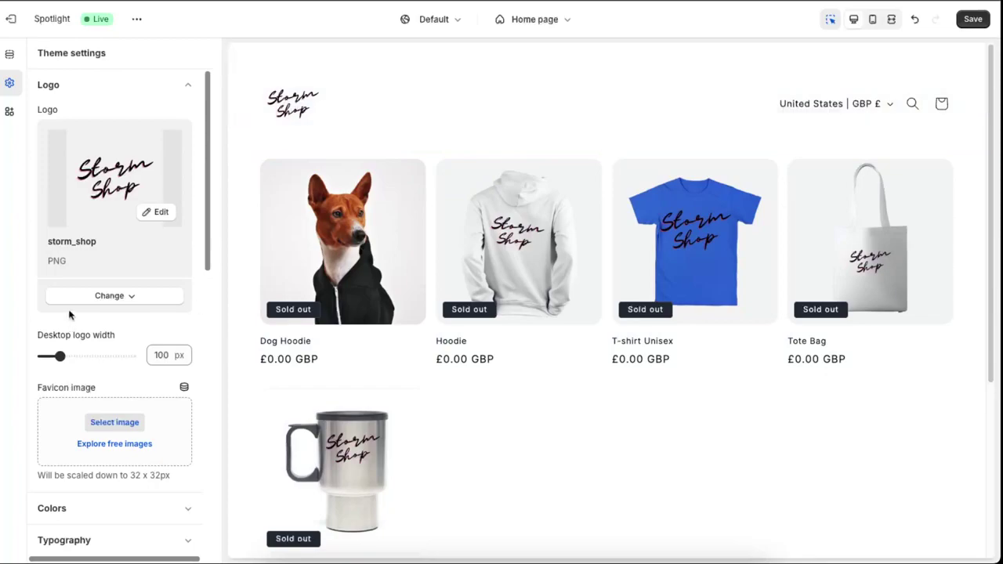
pyautogui.scroll(-2, 75, 313)
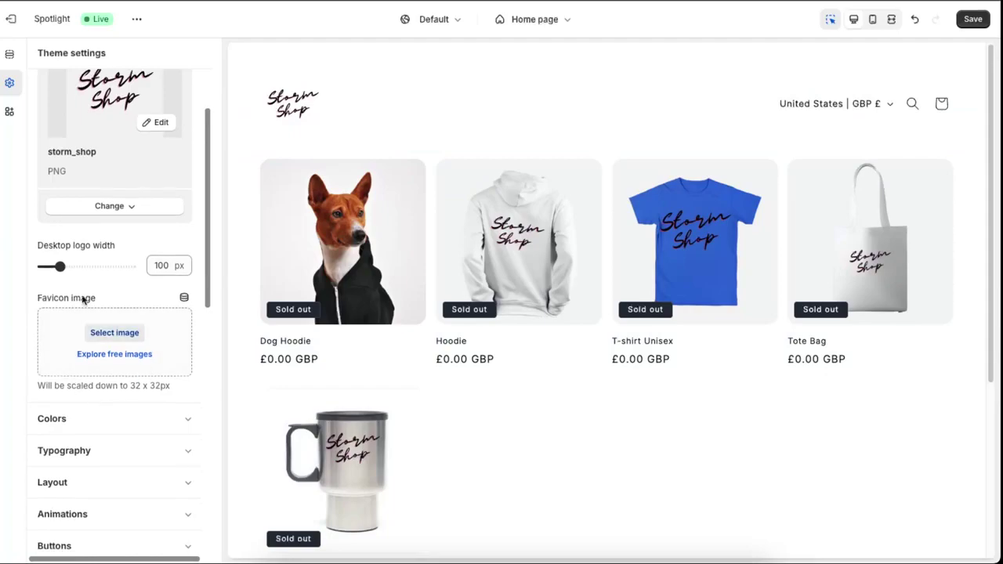
pyautogui.scroll(2, 75, 314)
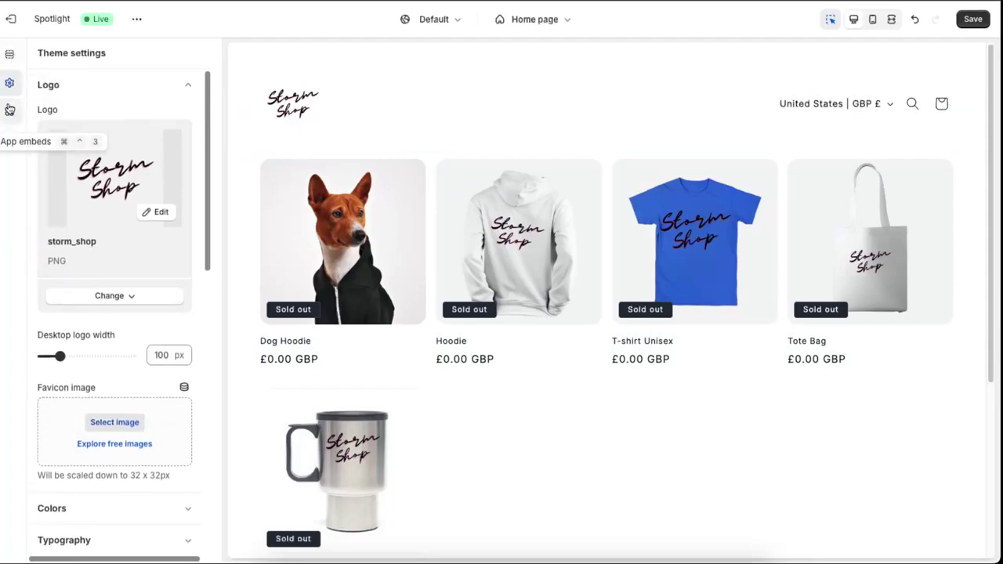
# - Open the Header section's settings and set the desktop logo position to Top center
pyautogui.click(10, 54)
pyautogui.click(71, 106)
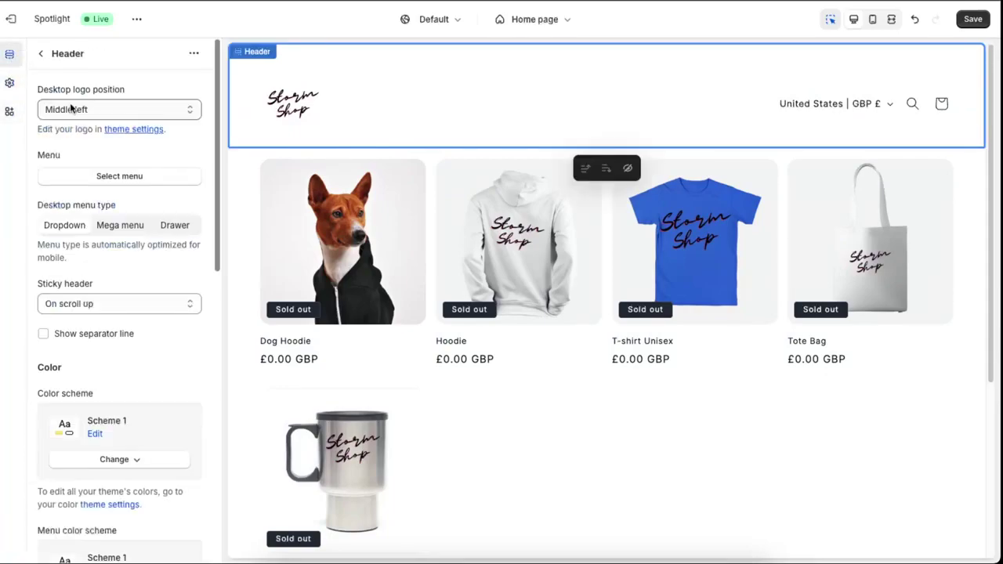
pyautogui.click(92, 111)
pyautogui.click(92, 95)
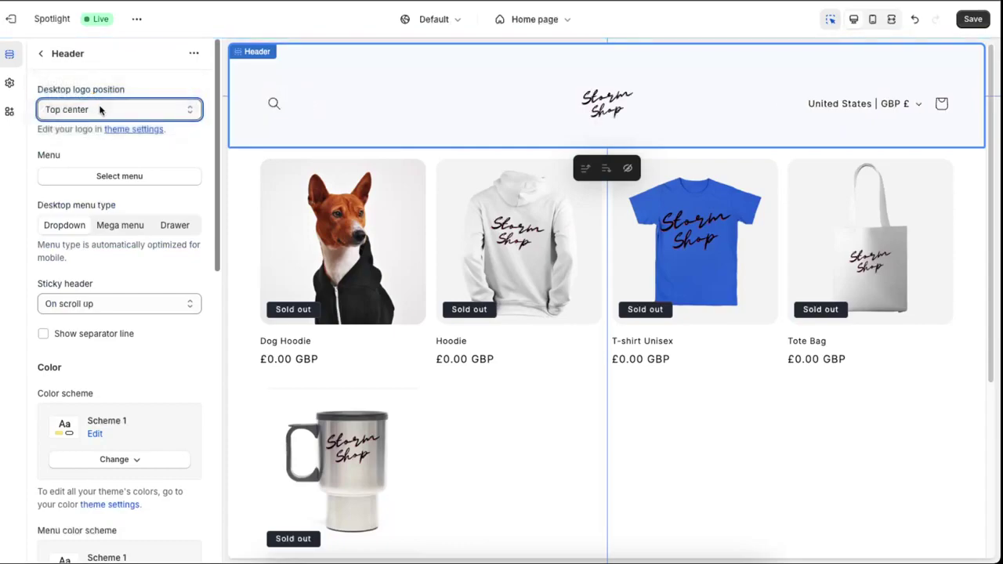
# - Try the Top left and Middle left desktop logo positions for the header
pyautogui.click(99, 110)
pyautogui.click(87, 95)
pyautogui.click(87, 110)
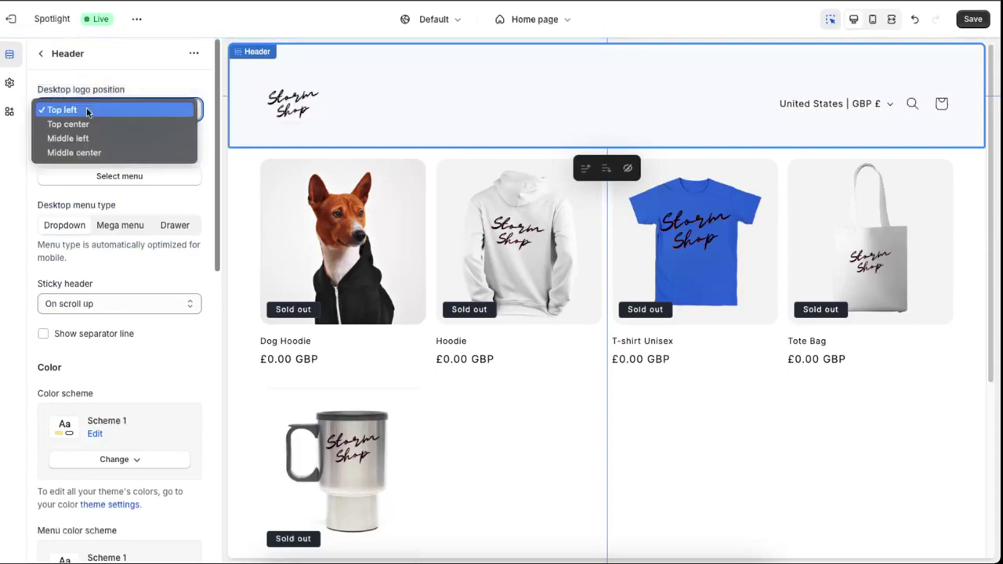
pyautogui.click(84, 136)
# - Set the header's desktop logo position to Middle center and return to the home page section list
pyautogui.click(88, 112)
pyautogui.click(86, 121)
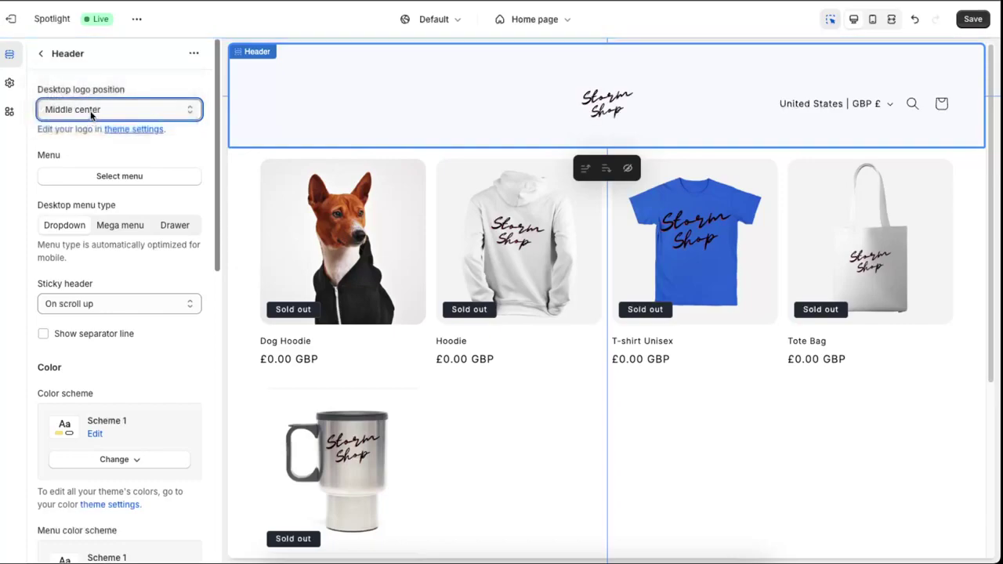
pyautogui.click(90, 112)
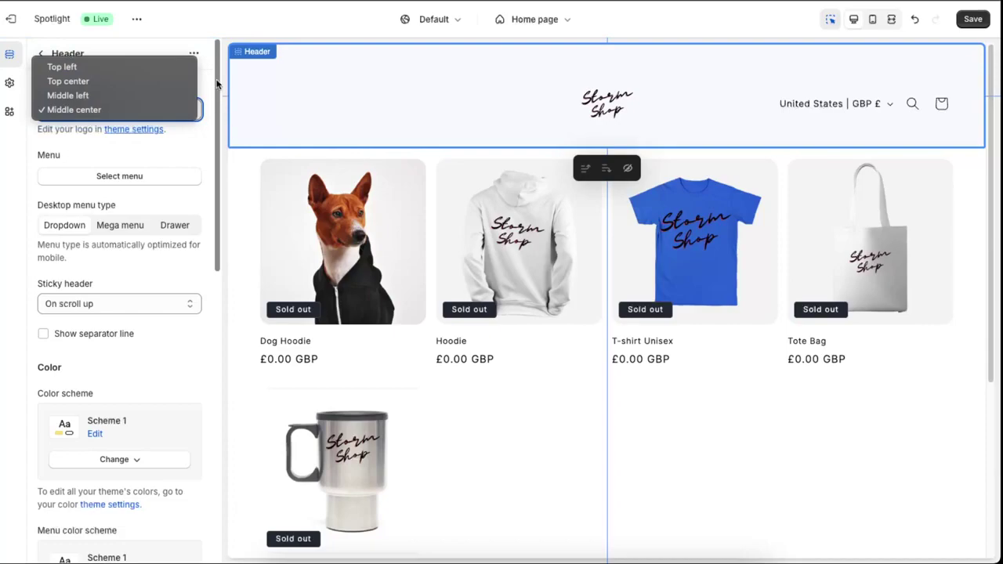
pyautogui.press('Escape')
pyautogui.press('Escape')
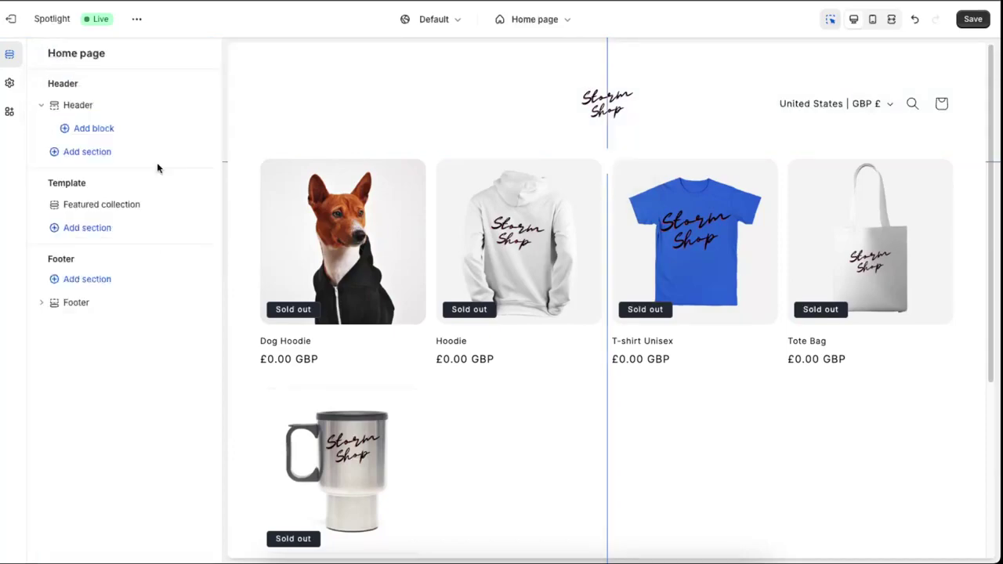
# - Add an Announcement bar section to the header group, below the Header section
pyautogui.click(100, 154)
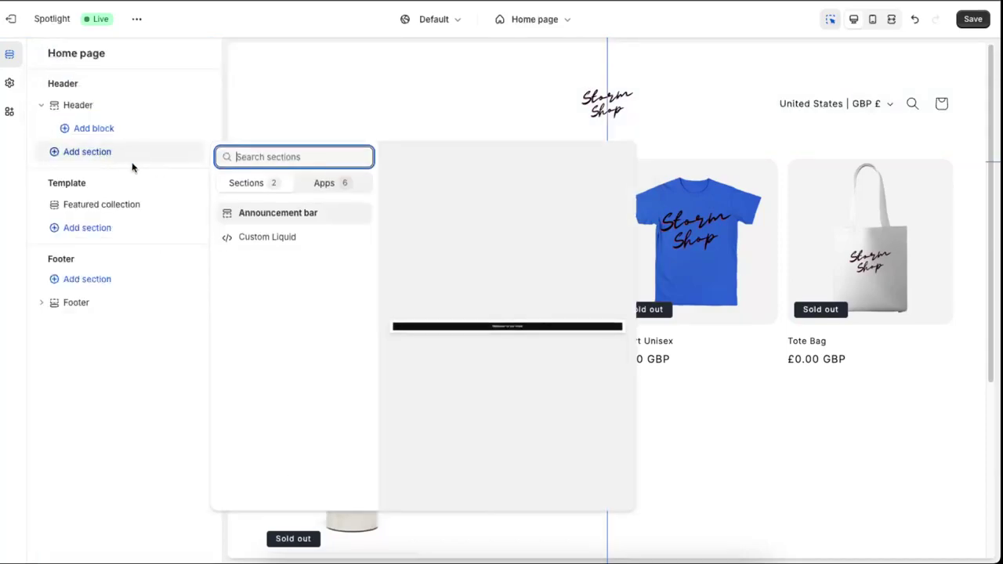
pyautogui.click(284, 220)
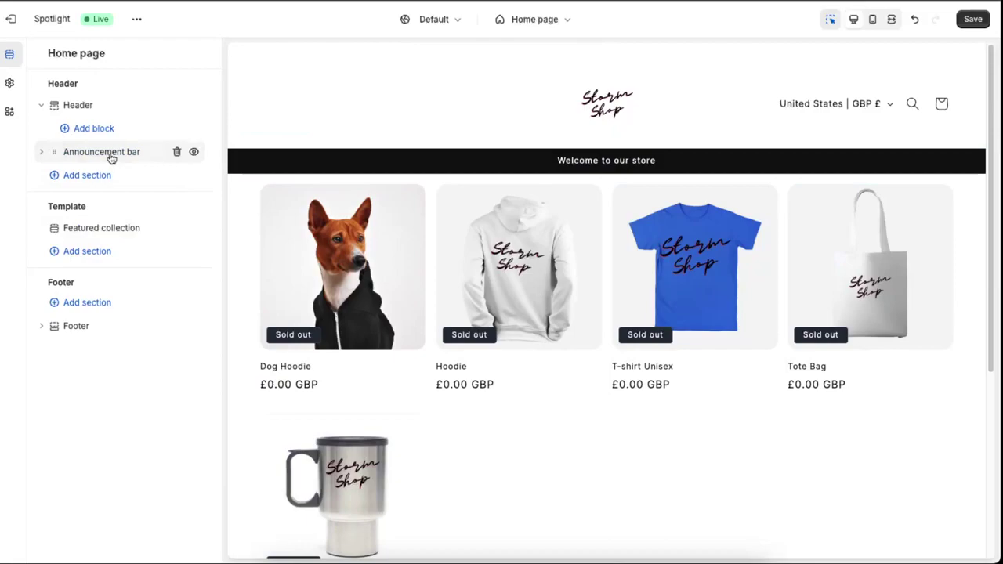
pyautogui.moveTo(58, 153); pyautogui.dragTo(56, 152)
# - Change the announcement text to "FREE Shipping . 50% OFF For First Time Buyers . Worldwide Shipping" and review the page preview
pyautogui.click(10, 83)
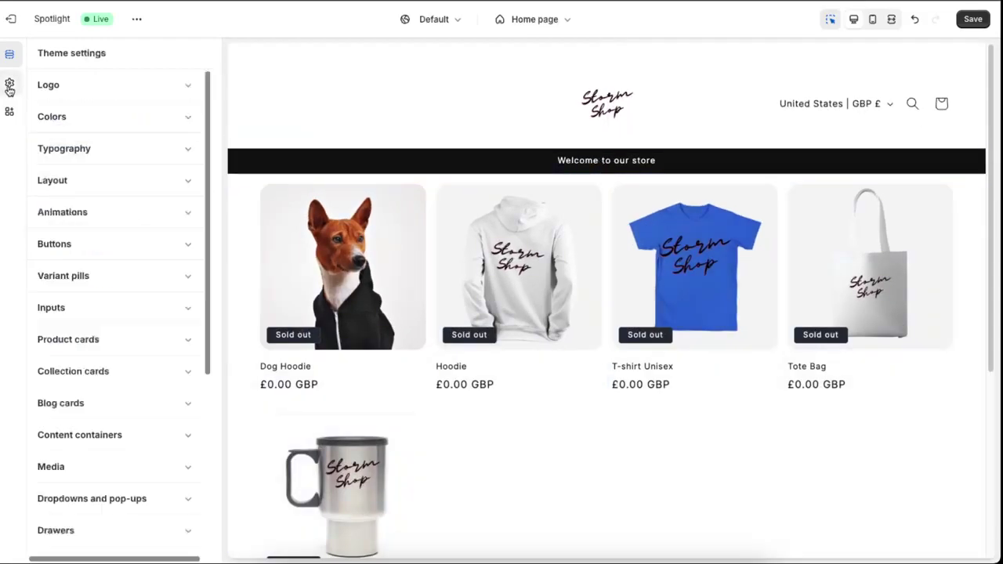
pyautogui.click(10, 53)
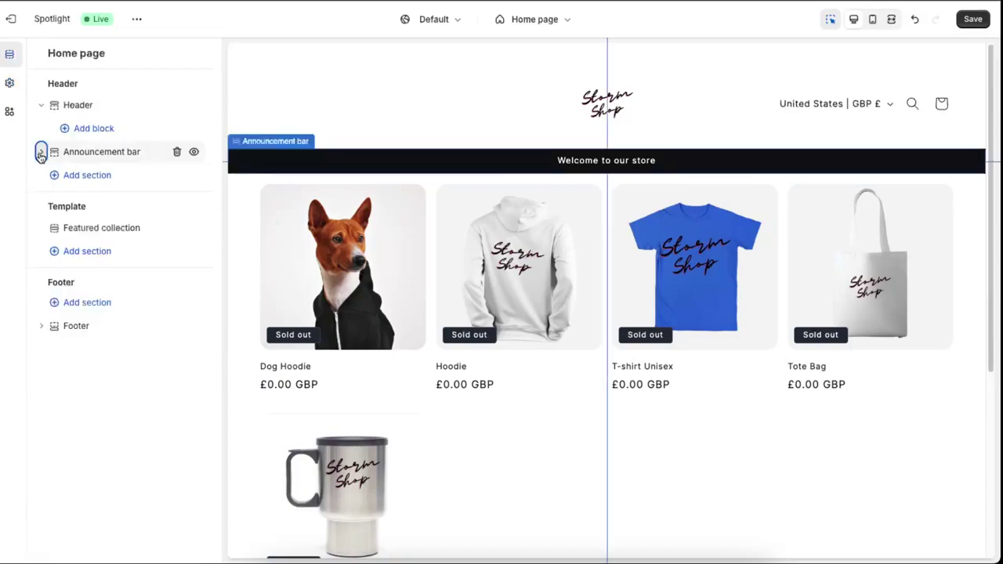
pyautogui.click(42, 153)
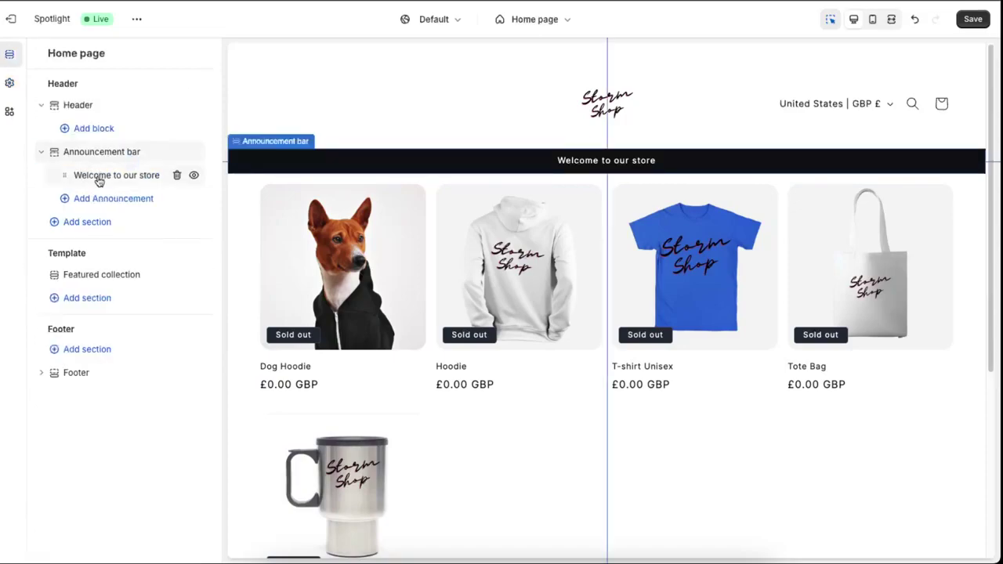
pyautogui.click(97, 175)
pyautogui.tripleClick(101, 112)
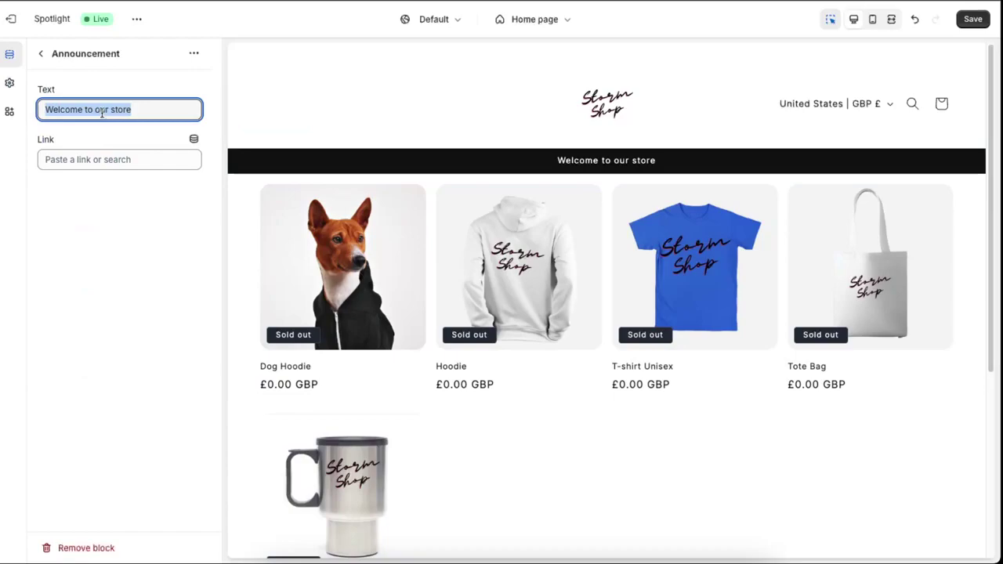
pyautogui.write('FREE Shipping . 50% OFF For First Time Buyers . Worldwide Shipping')
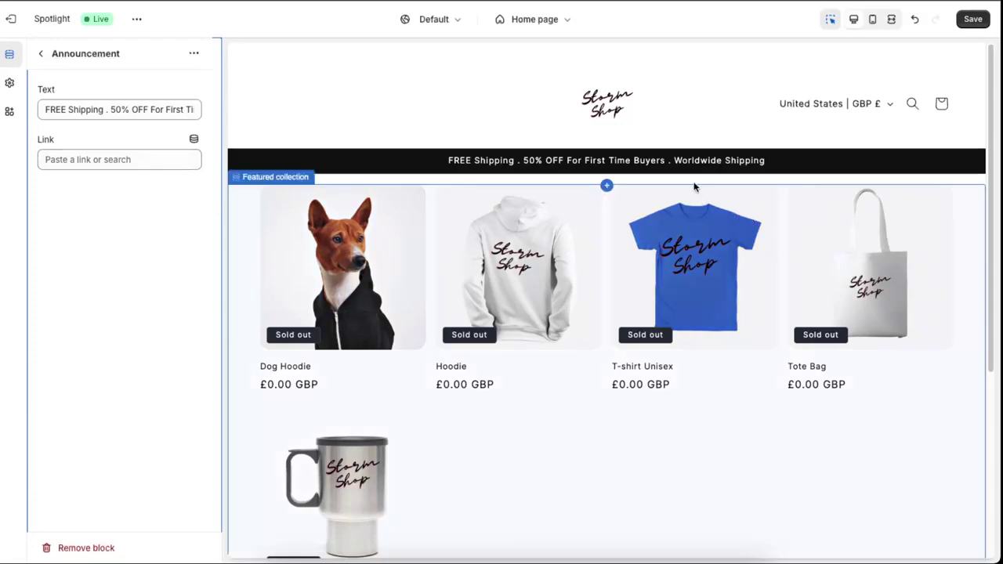
pyautogui.click(40, 53)
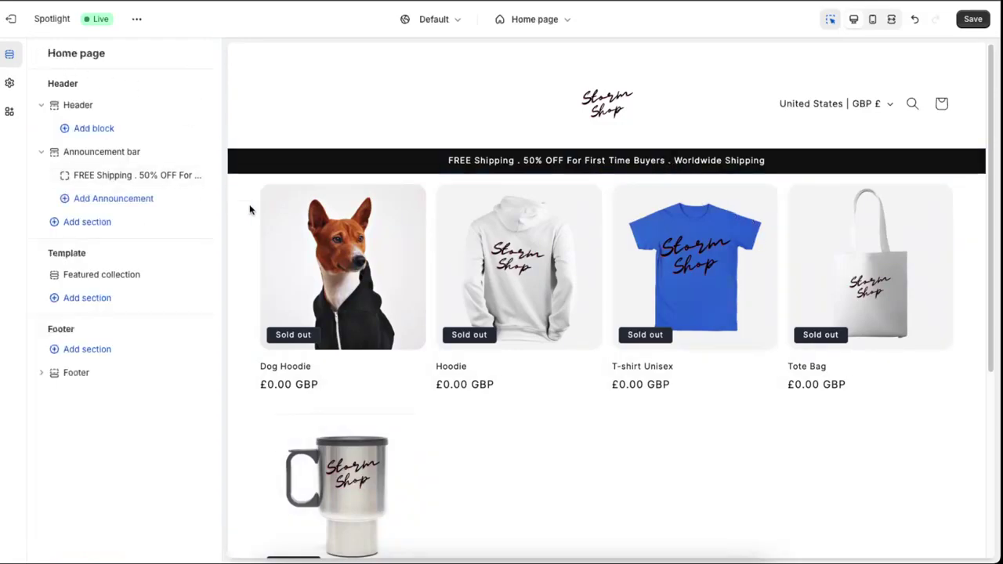
pyautogui.scroll(-2, 567, 225)
pyautogui.scroll(-1, 820, 343)
pyautogui.scroll(3, 567, 320)
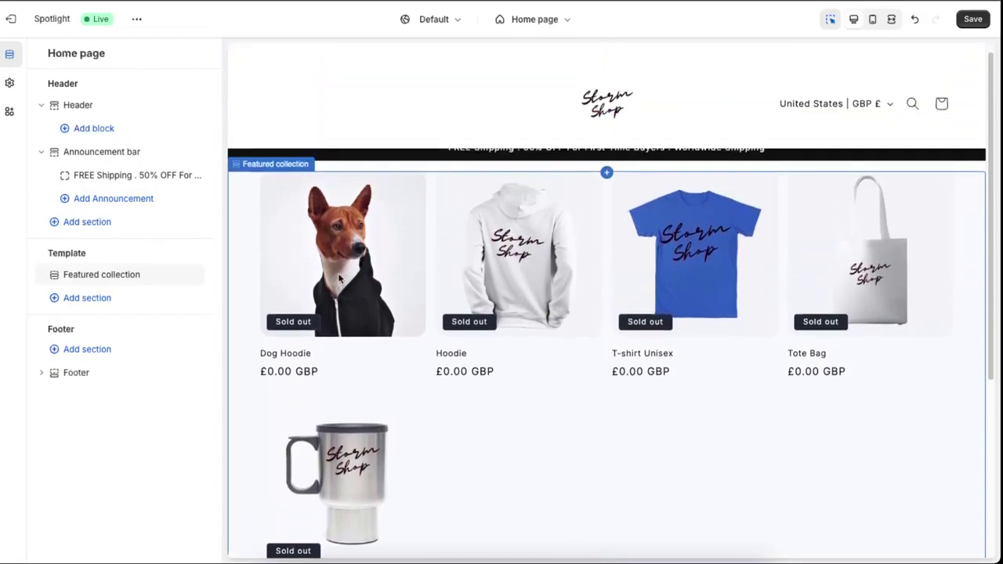
# - Try adjusting the space between template sections in the theme's layout settings, ending at 0 px
pyautogui.click(9, 83)
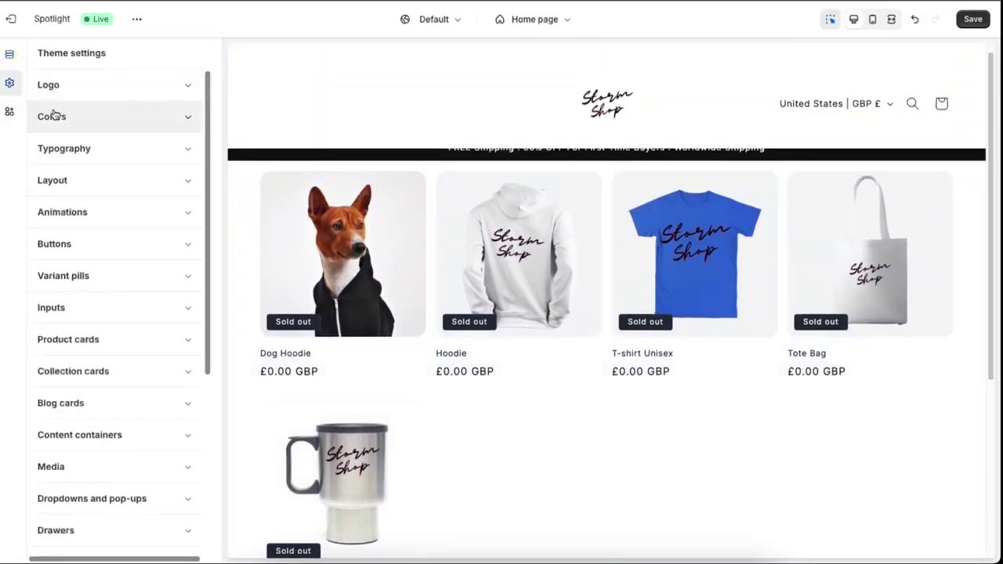
pyautogui.click(102, 188)
pyautogui.scroll(-1, 119, 244)
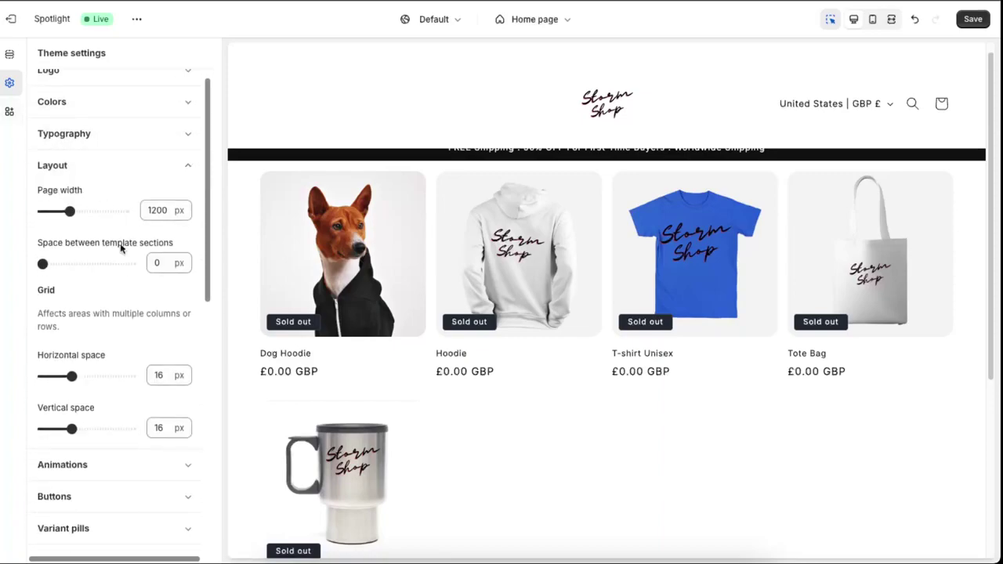
pyautogui.scroll(-1, 127, 288)
pyautogui.moveTo(41, 261); pyautogui.dragTo(18, 262)
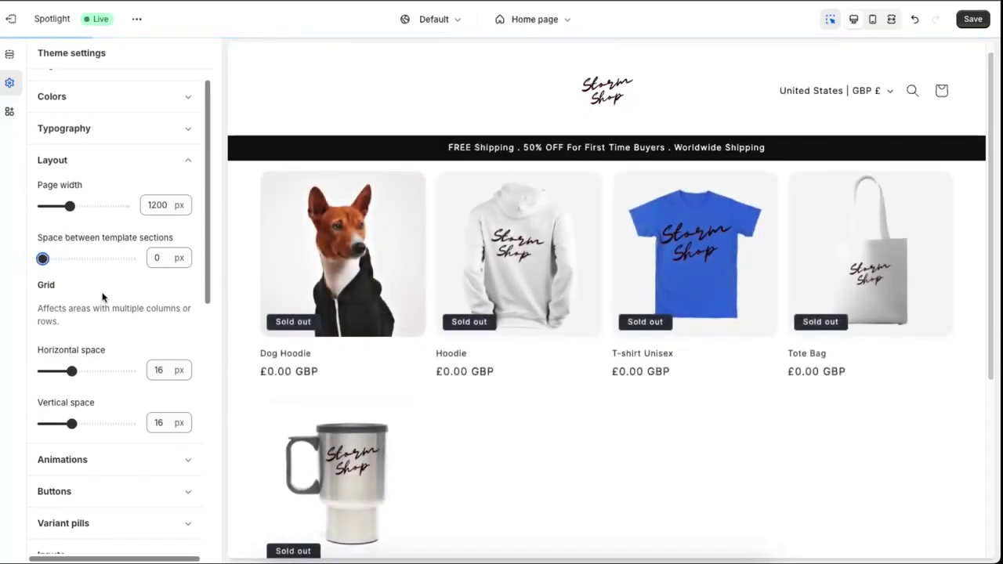
pyautogui.scroll(-5, 103, 293)
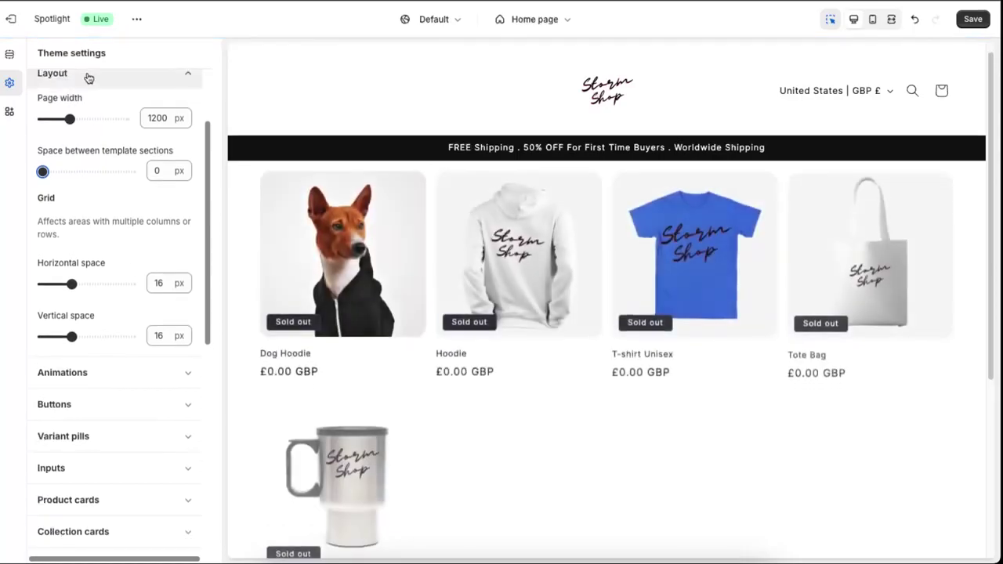
pyautogui.click(85, 102)
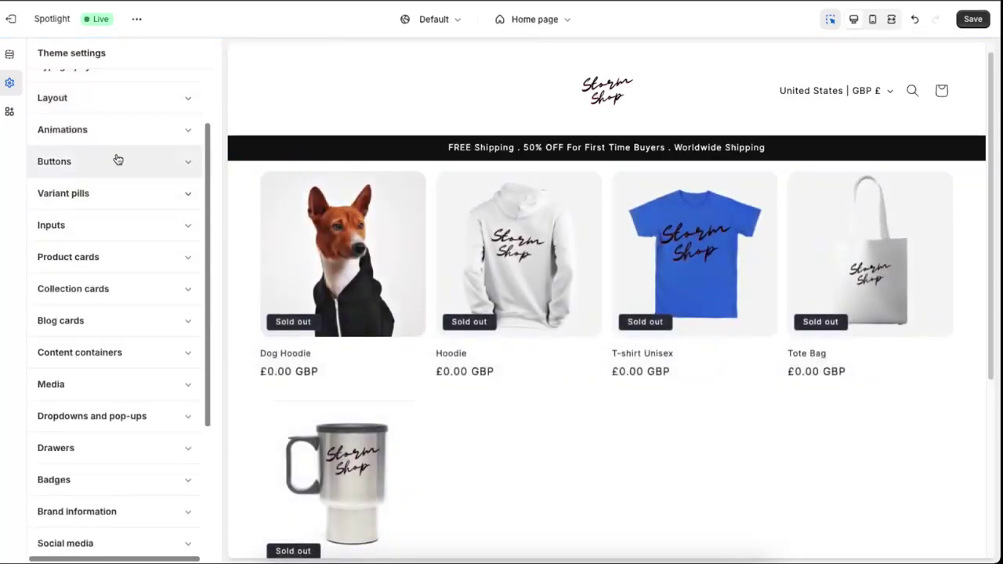
# - Set the image padding of the product cards to 6 px in the theme settings
pyautogui.click(102, 129)
pyautogui.click(104, 129)
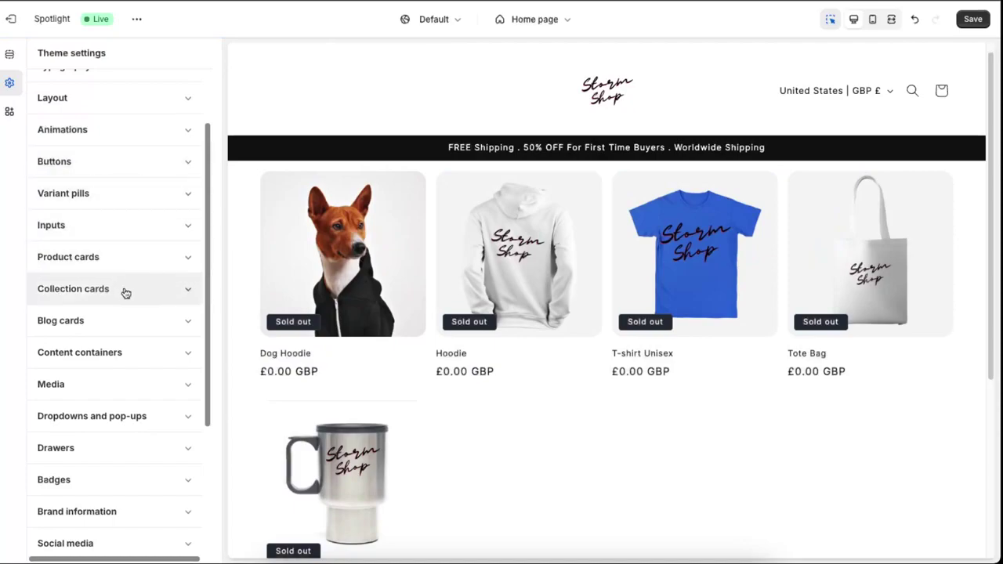
pyautogui.click(95, 257)
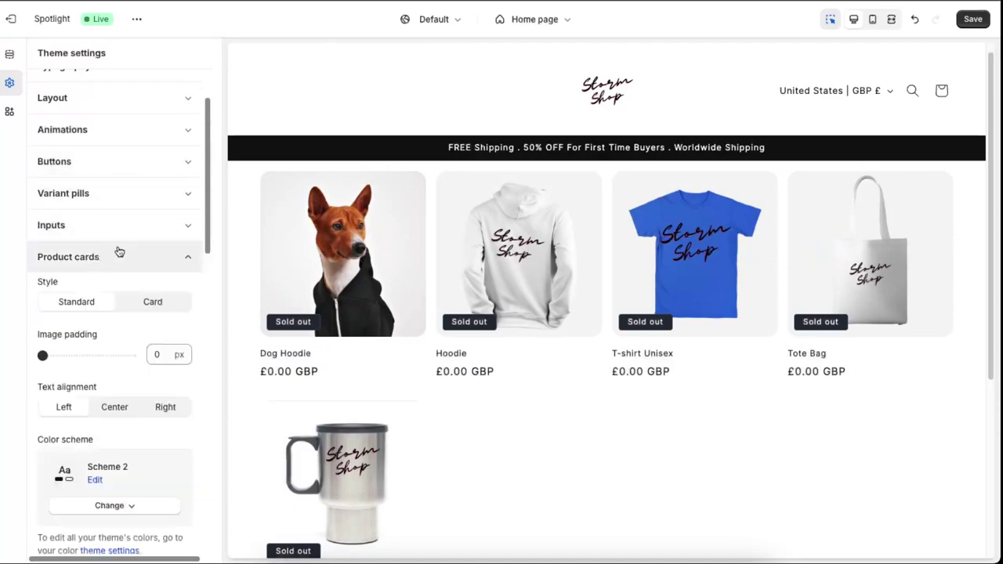
pyautogui.scroll(-1, 152, 265)
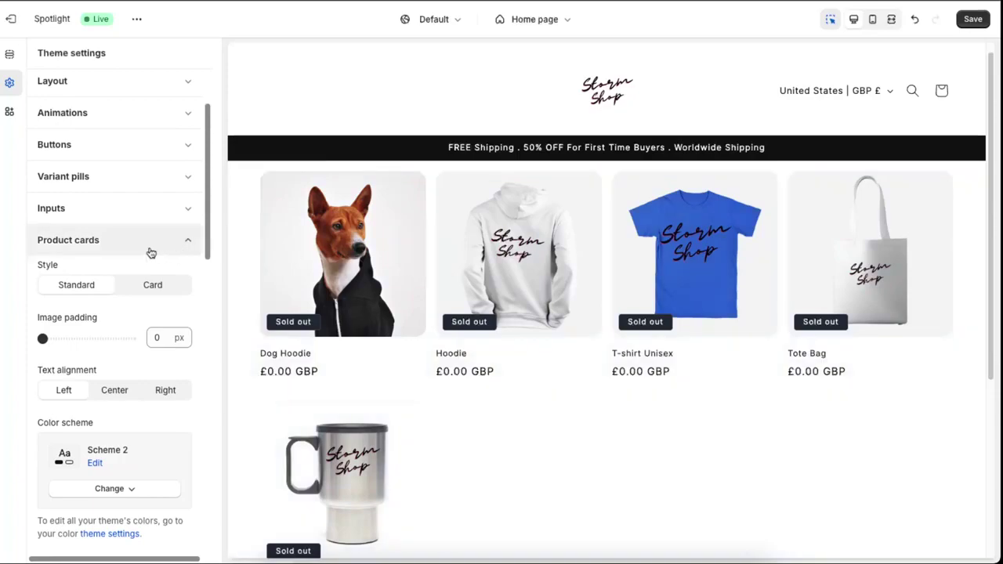
pyautogui.scroll(-1, 149, 251)
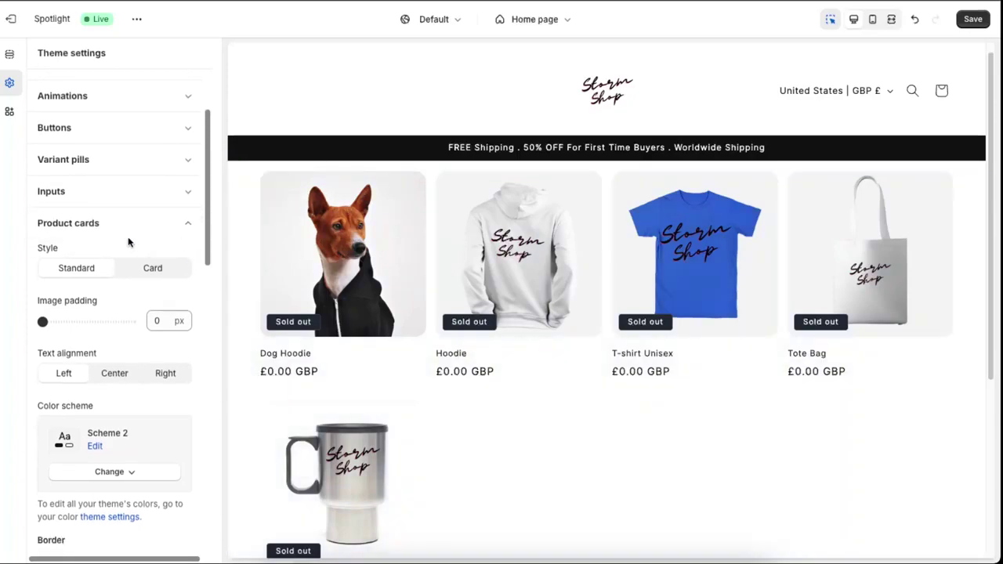
pyautogui.scroll(-1, 128, 242)
pyautogui.scroll(-1, 102, 321)
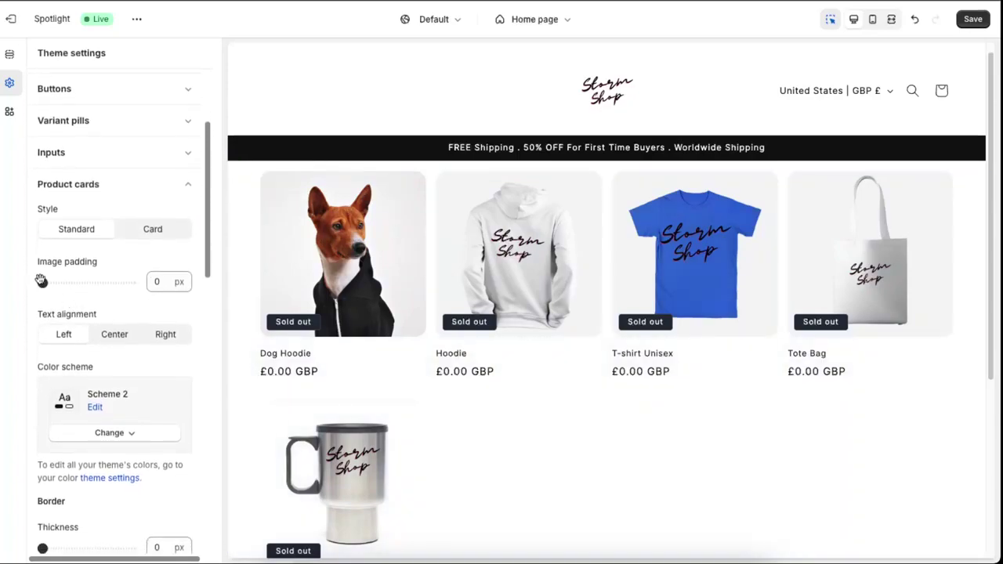
pyautogui.moveTo(42, 283); pyautogui.dragTo(59, 283)
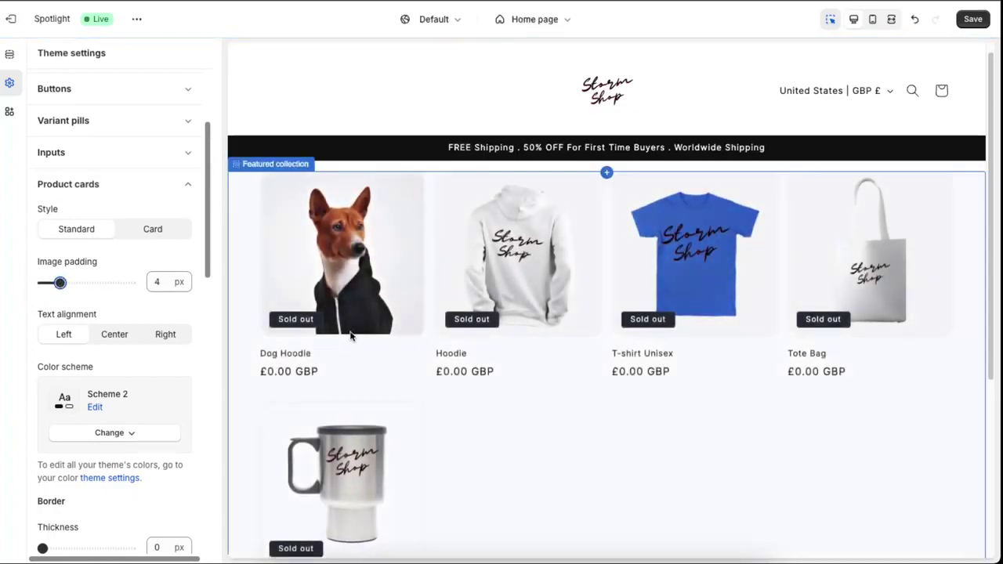
pyautogui.moveTo(73, 294); pyautogui.dragTo(78, 293)
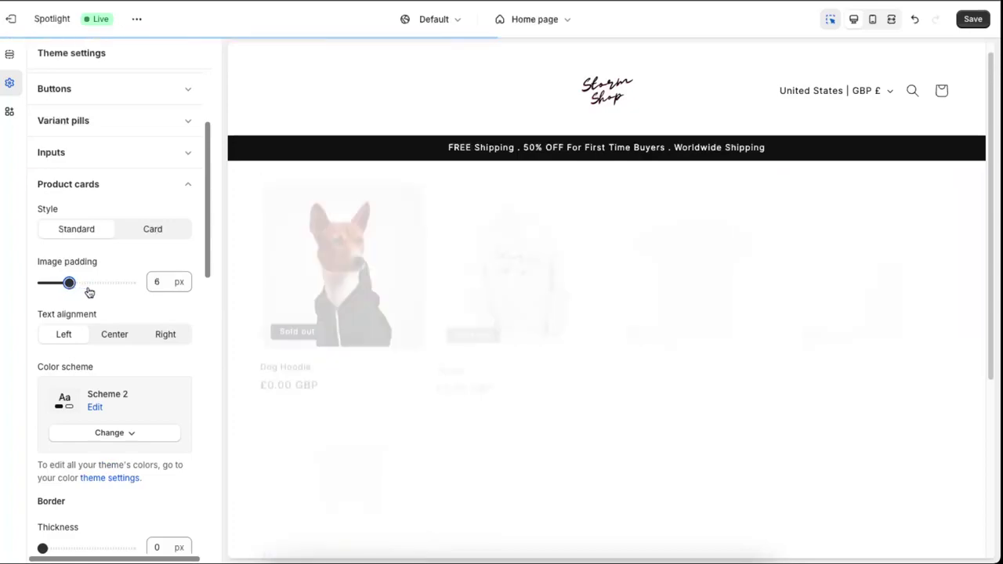
# - Center the text alignment on the product cards
pyautogui.scroll(-1, 137, 335)
pyautogui.scroll(-1, 138, 335)
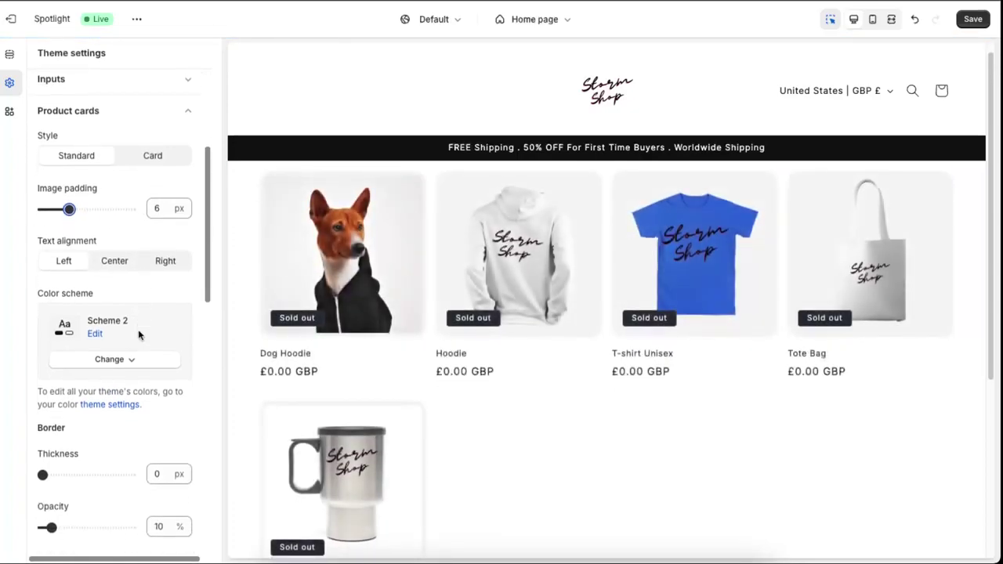
pyautogui.click(121, 268)
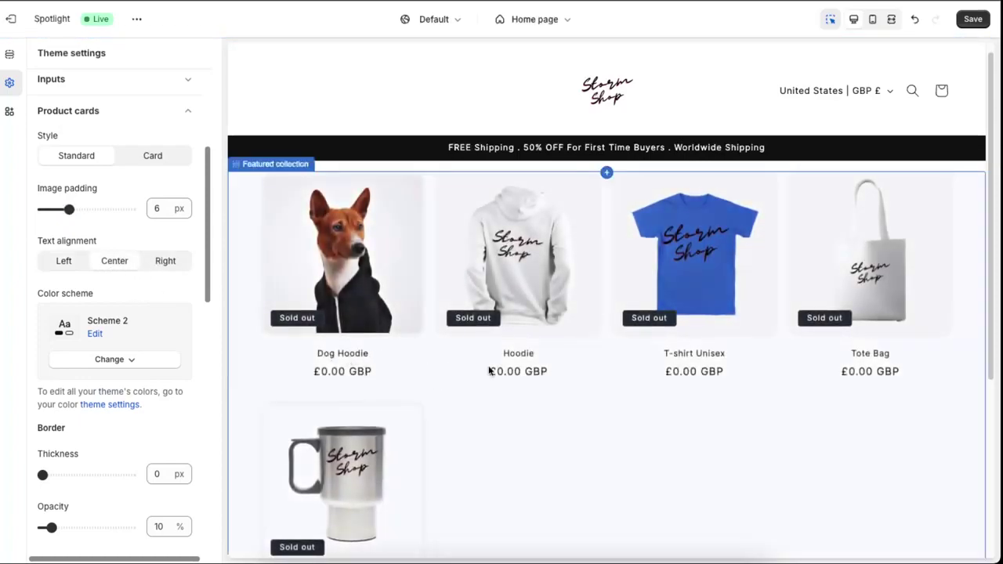
# - Set the product card border to 5 px thickness and 0% opacity
pyautogui.scroll(-4, 140, 329)
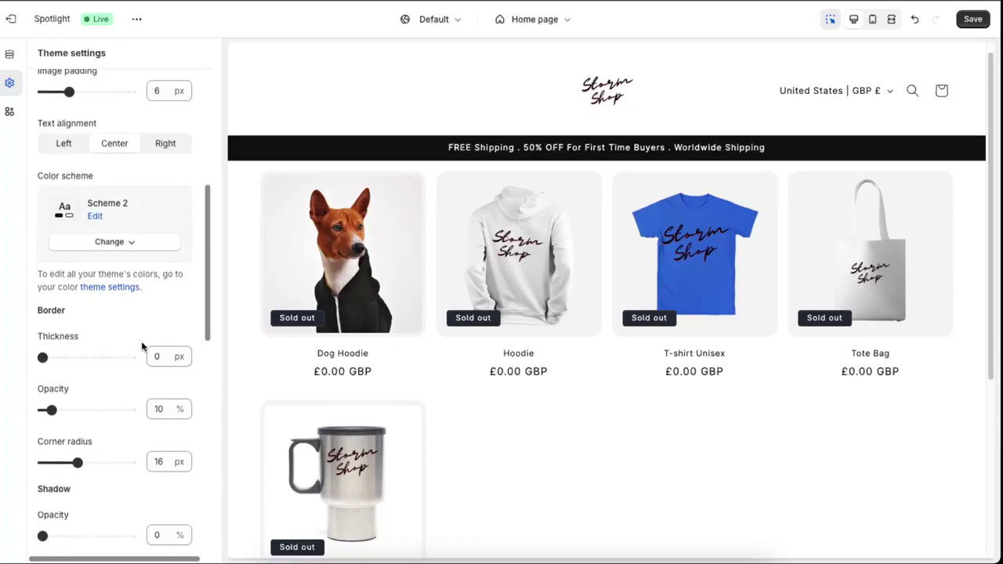
pyautogui.moveTo(45, 333); pyautogui.dragTo(60, 332)
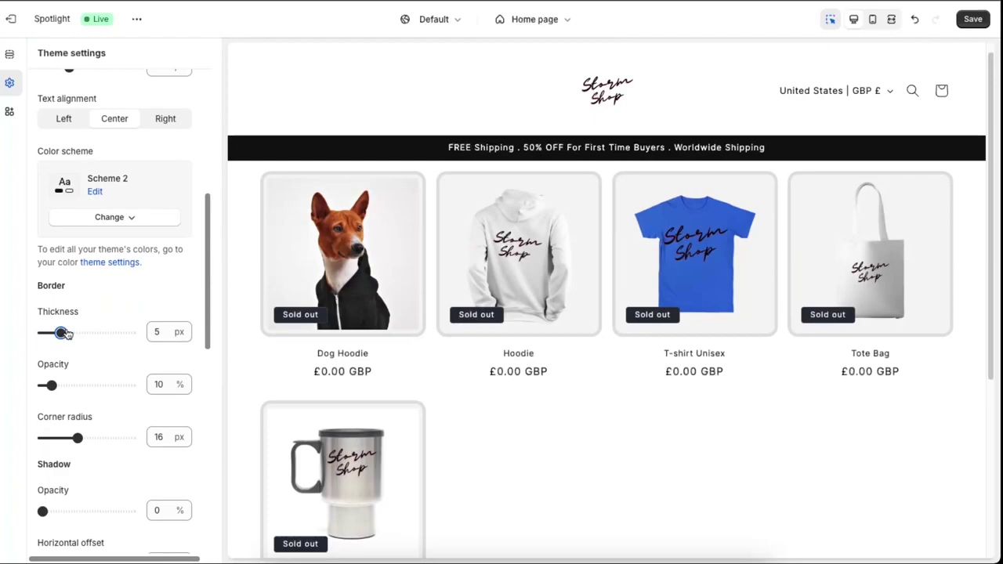
pyautogui.scroll(-2, 67, 333)
pyautogui.moveTo(51, 311); pyautogui.dragTo(104, 313)
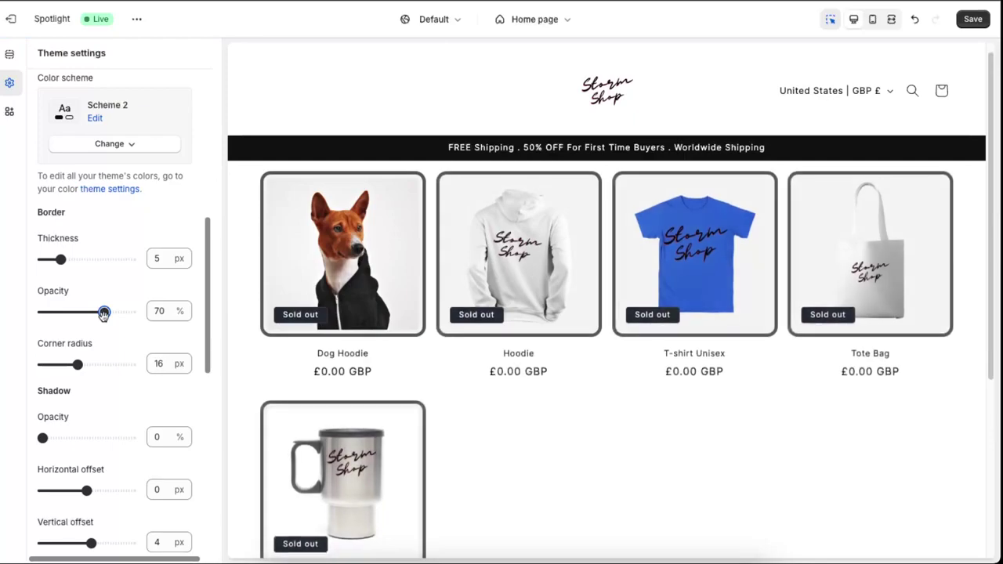
pyautogui.moveTo(103, 314); pyautogui.dragTo(22, 320)
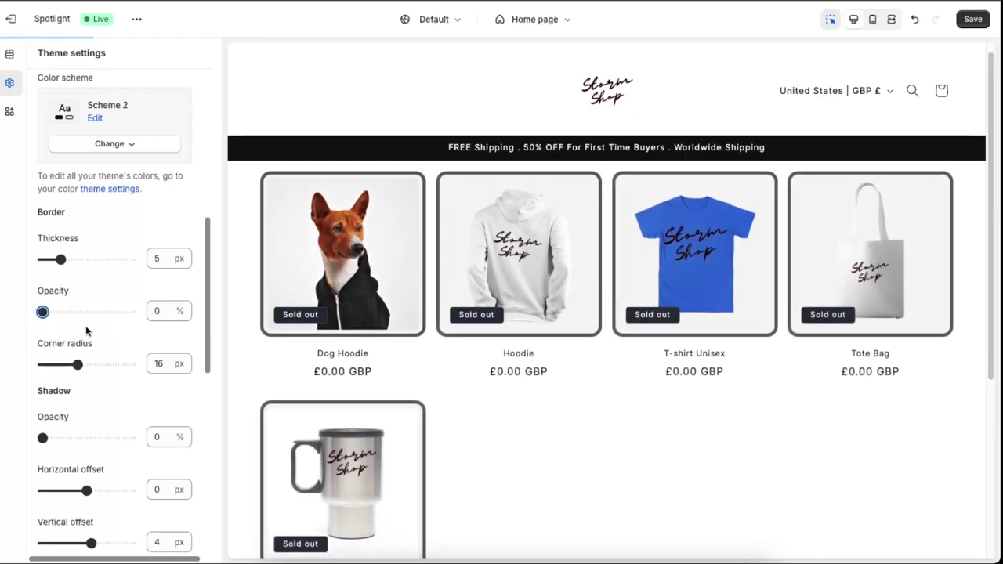
# - Set the product card shadow to 25% opacity and 15 px blur
pyautogui.scroll(-3, 85, 326)
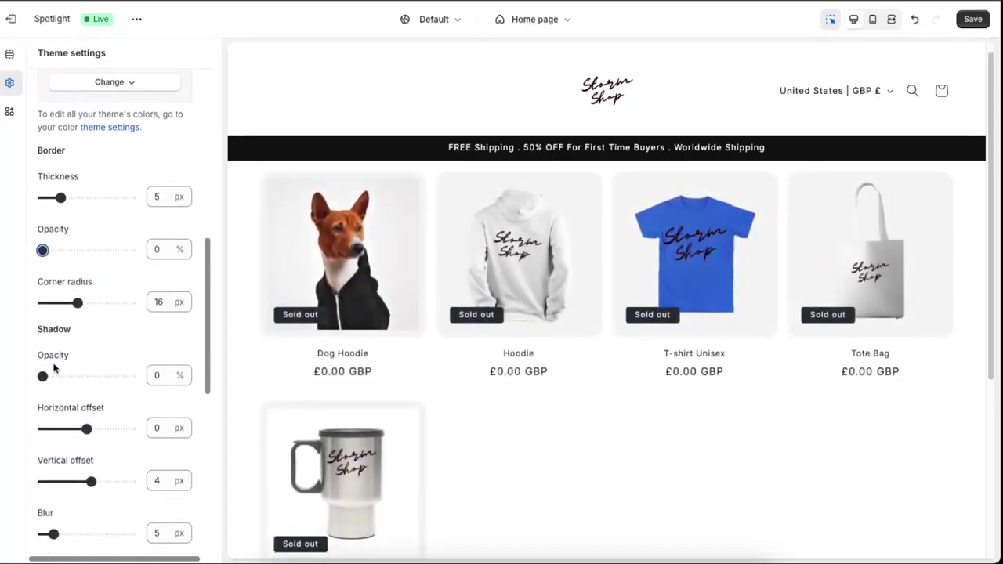
pyautogui.scroll(-3, 54, 369)
pyautogui.moveTo(41, 264); pyautogui.dragTo(62, 264)
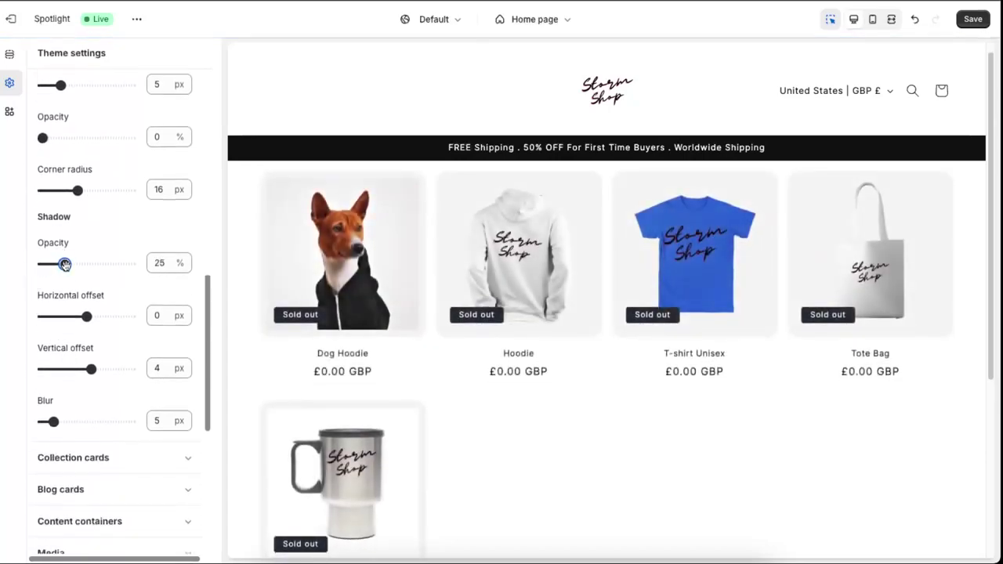
pyautogui.scroll(-3, 107, 294)
pyautogui.moveTo(54, 306); pyautogui.dragTo(81, 312)
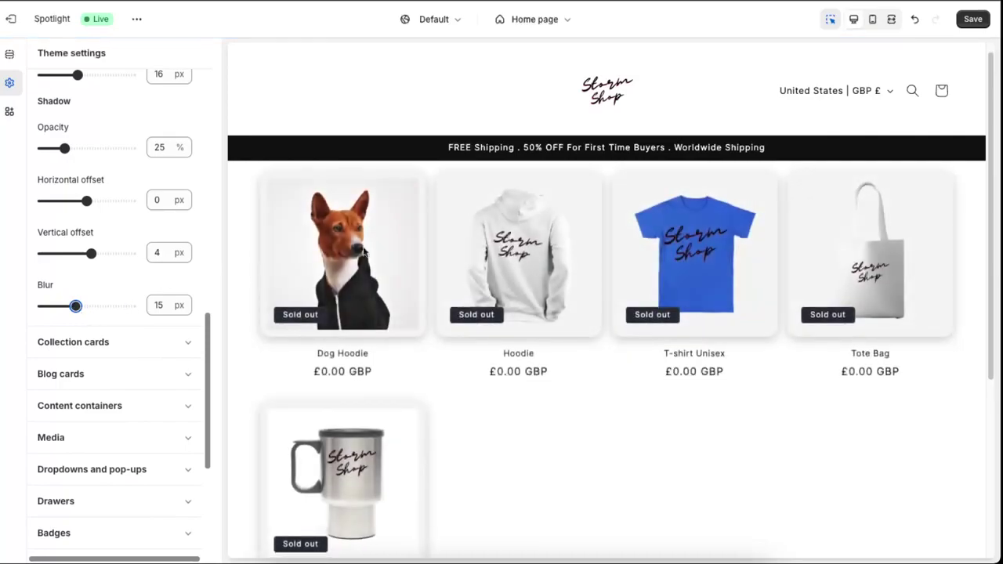
# - Try Scheme 3 and Scheme 1 as the product cards' color scheme, ending on Scheme 2
pyautogui.scroll(5, 134, 332)
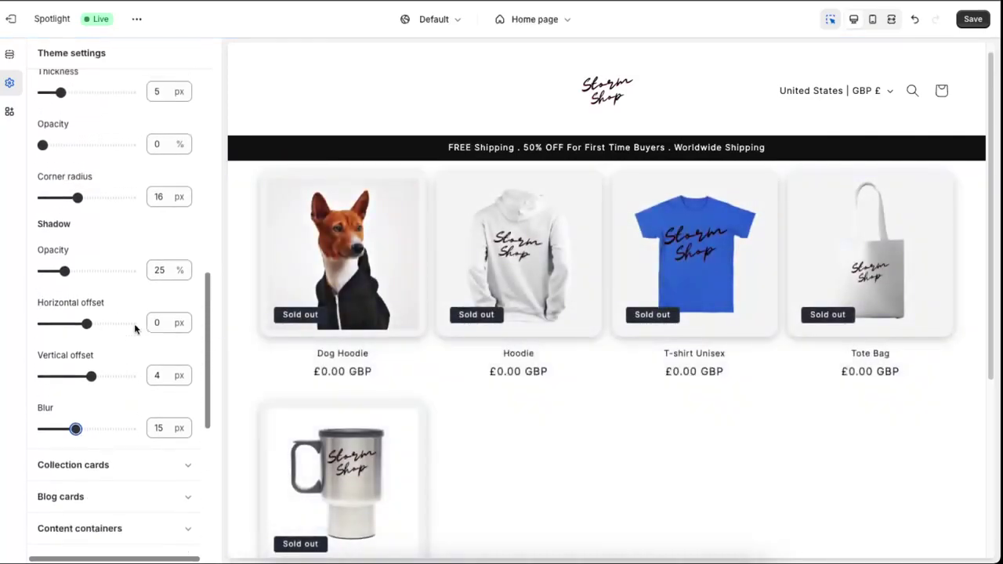
pyautogui.scroll(1, 135, 313)
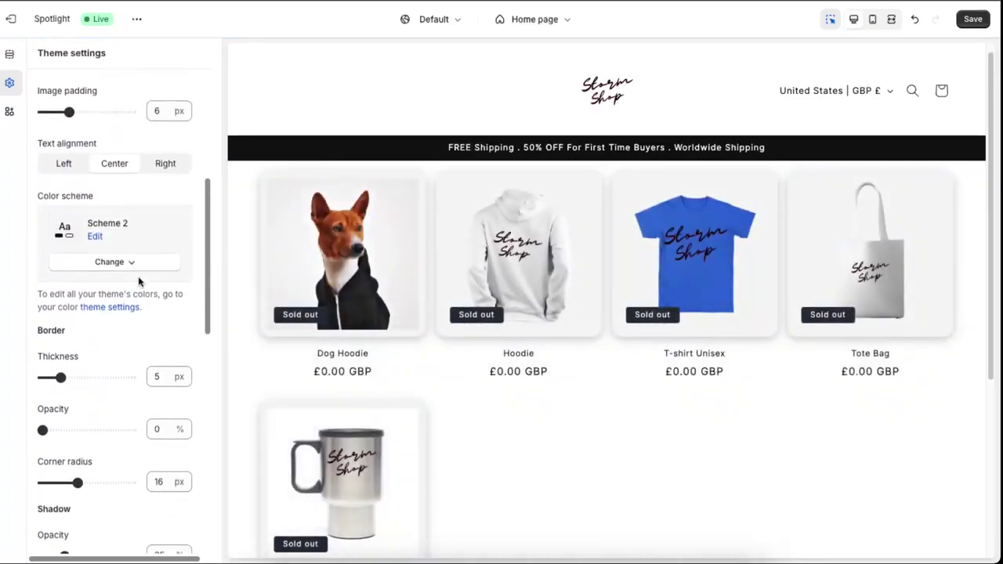
pyautogui.scroll(1, 138, 282)
pyautogui.click(110, 302)
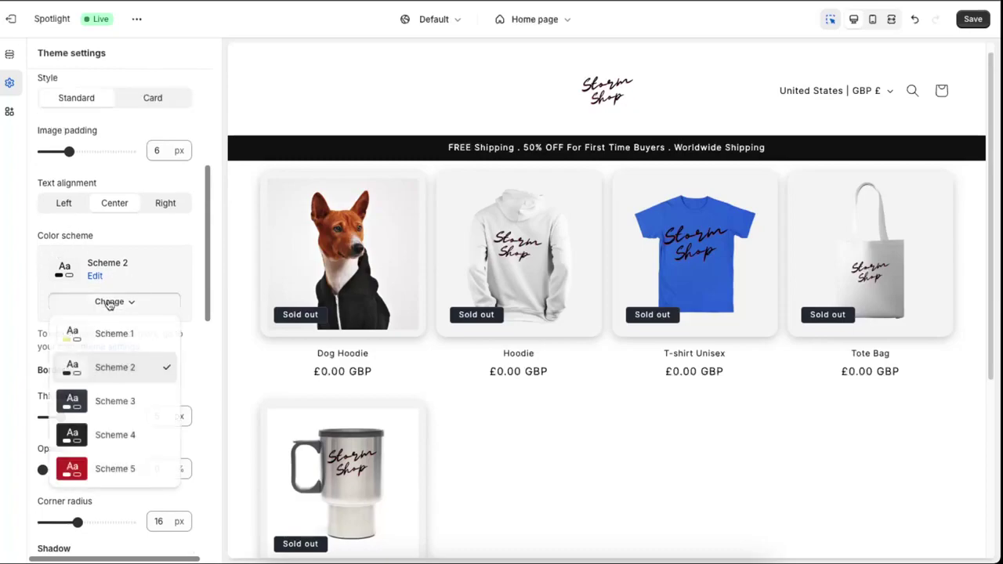
pyautogui.click(118, 411)
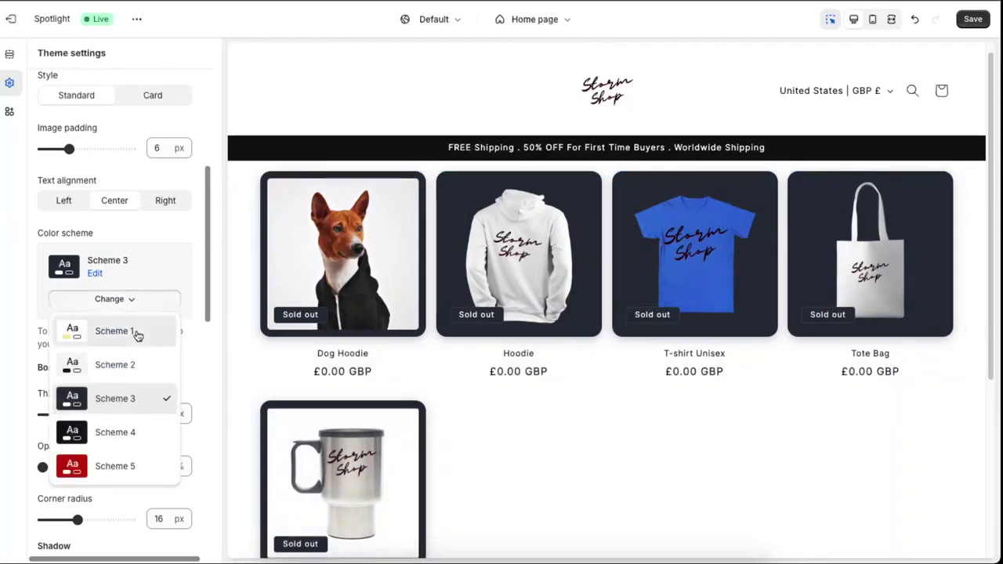
pyautogui.click(139, 332)
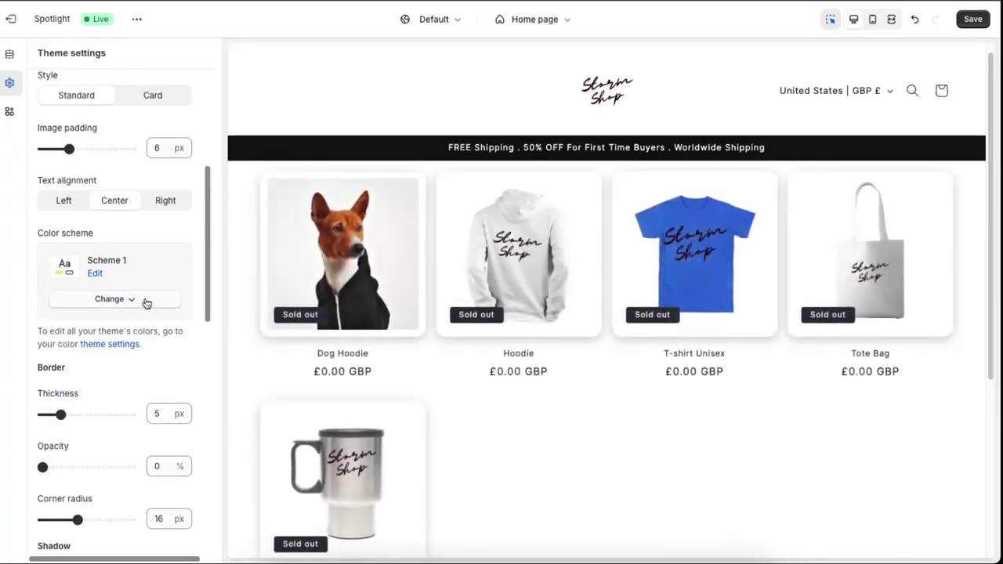
pyautogui.click(145, 302)
pyautogui.click(126, 364)
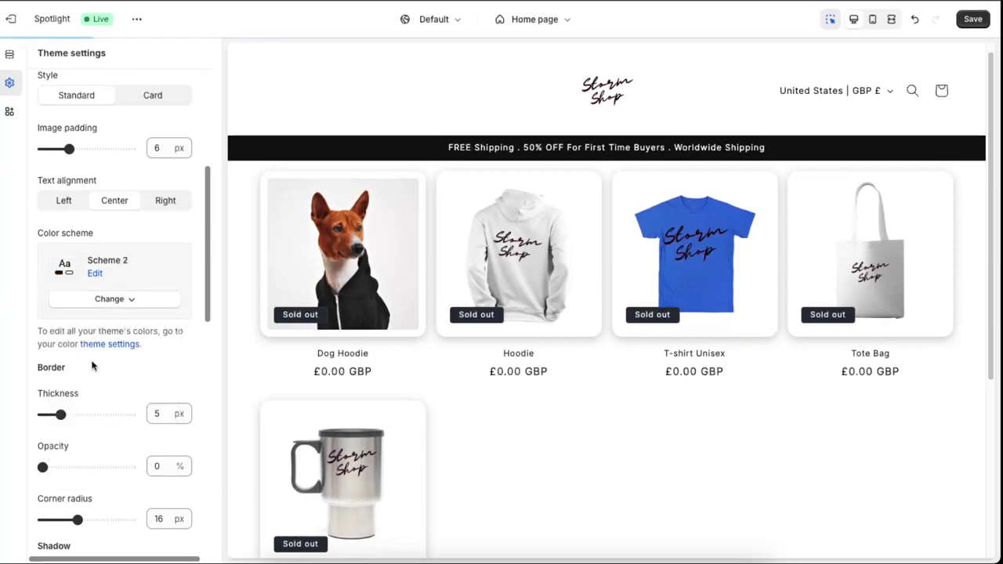
# - Examine the collection card options and the remaining categories in the theme settings
pyautogui.scroll(-3, 119, 354)
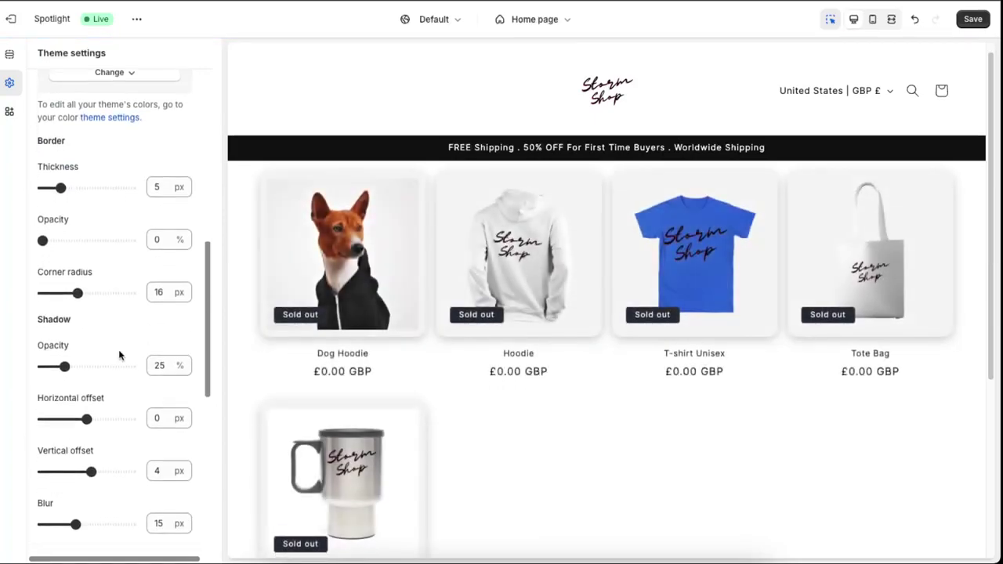
pyautogui.scroll(-4, 120, 355)
pyautogui.click(109, 251)
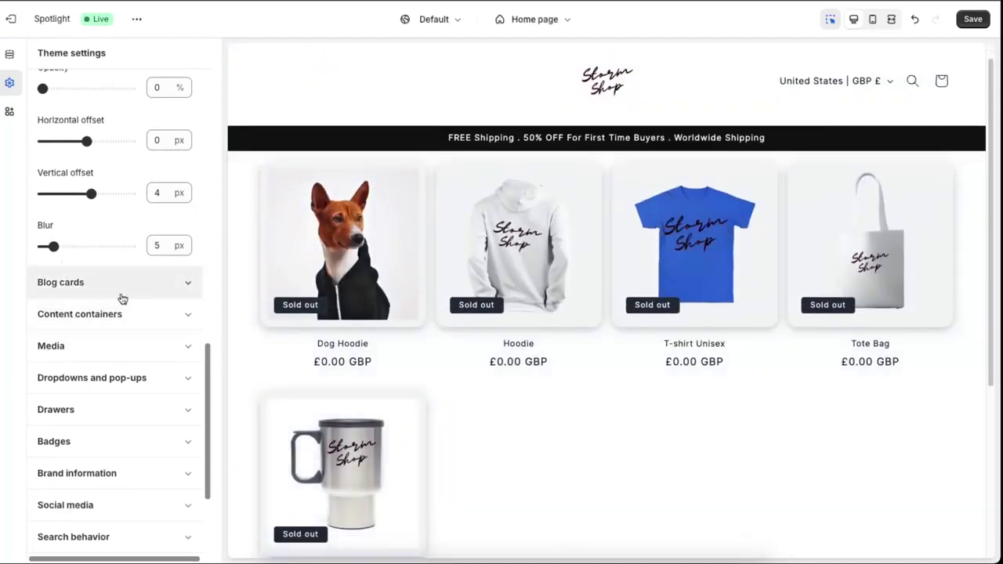
pyautogui.scroll(1, 119, 296)
pyautogui.scroll(5, 123, 300)
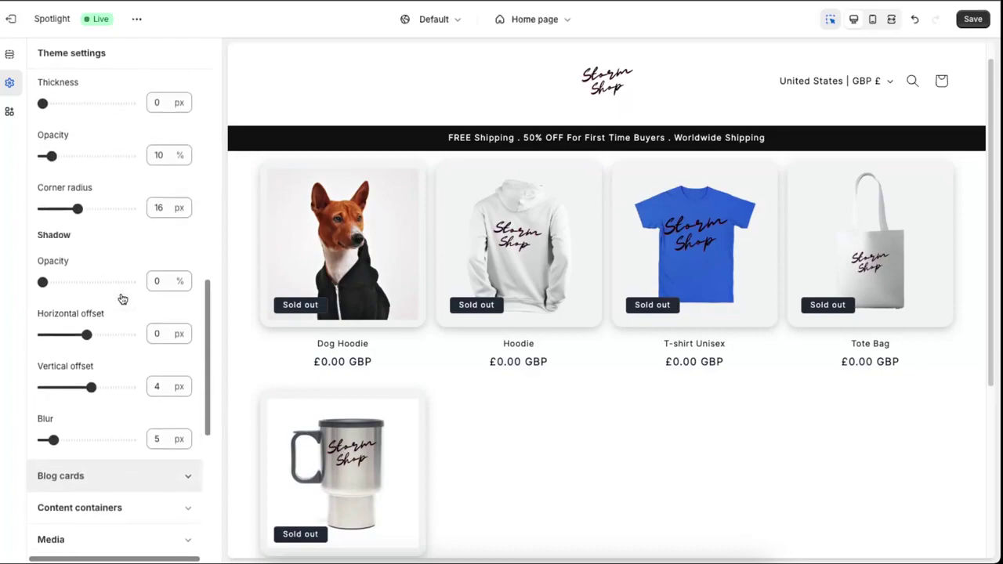
pyautogui.scroll(-10, 122, 299)
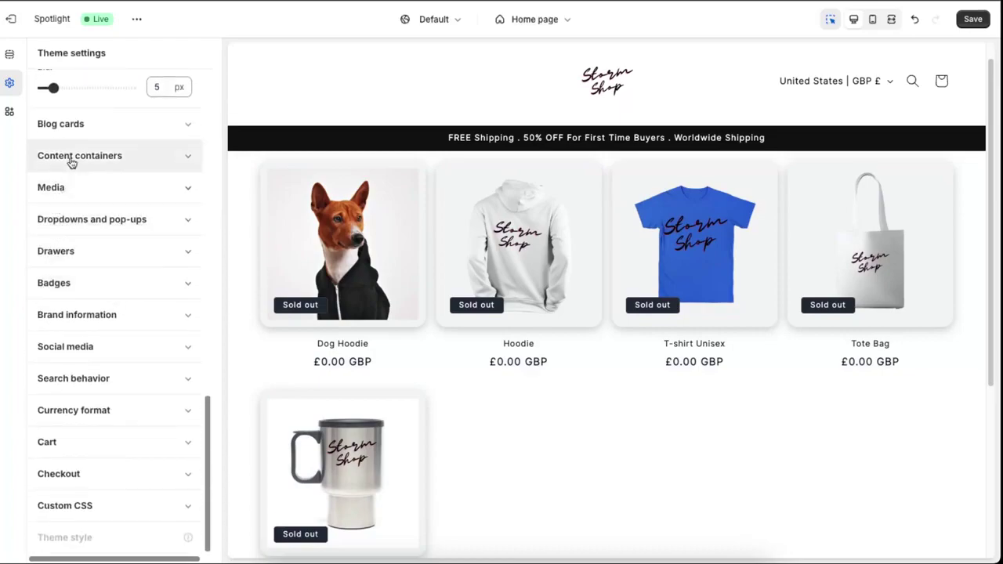
# - Assign Main menu to the Header section and save the theme changes
pyautogui.press('Escape')
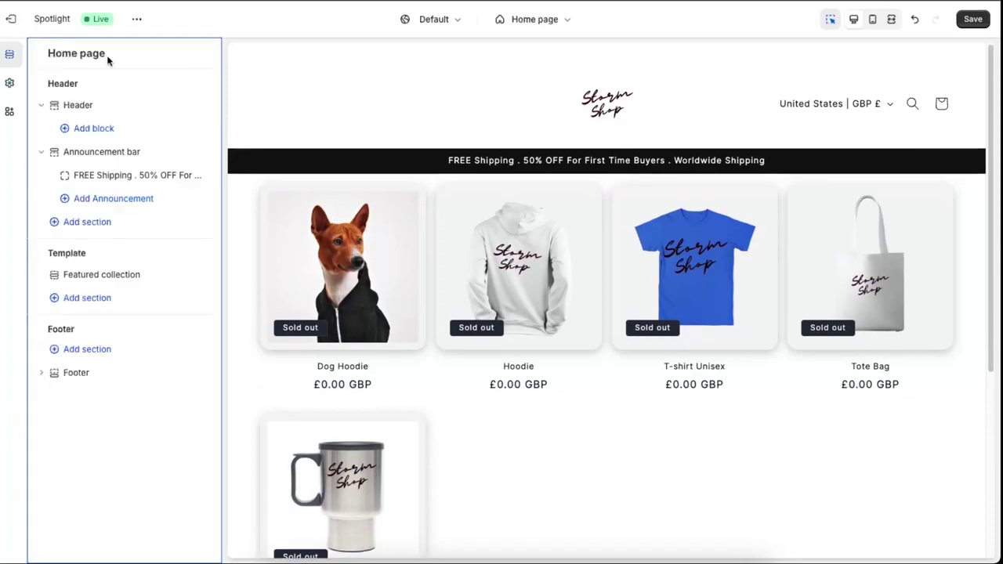
pyautogui.moveTo(86, 102); pyautogui.dragTo(453, 116)
pyautogui.click(453, 116)
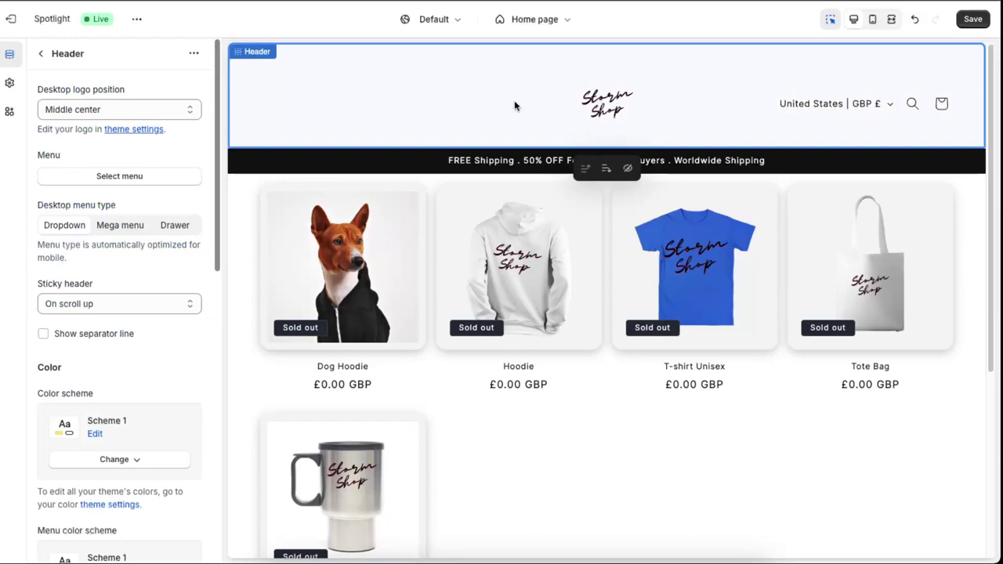
pyautogui.click(116, 173)
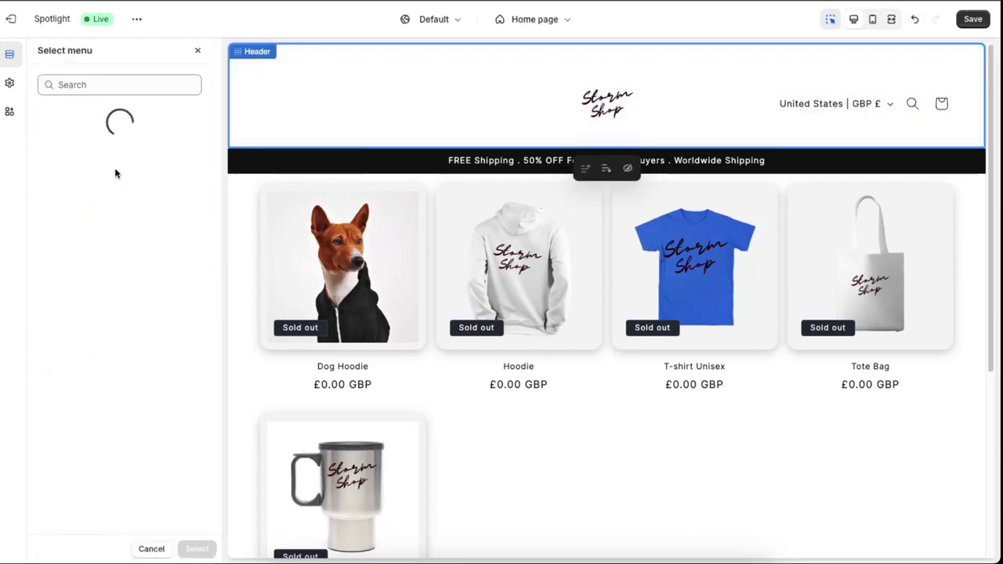
pyautogui.click(75, 197)
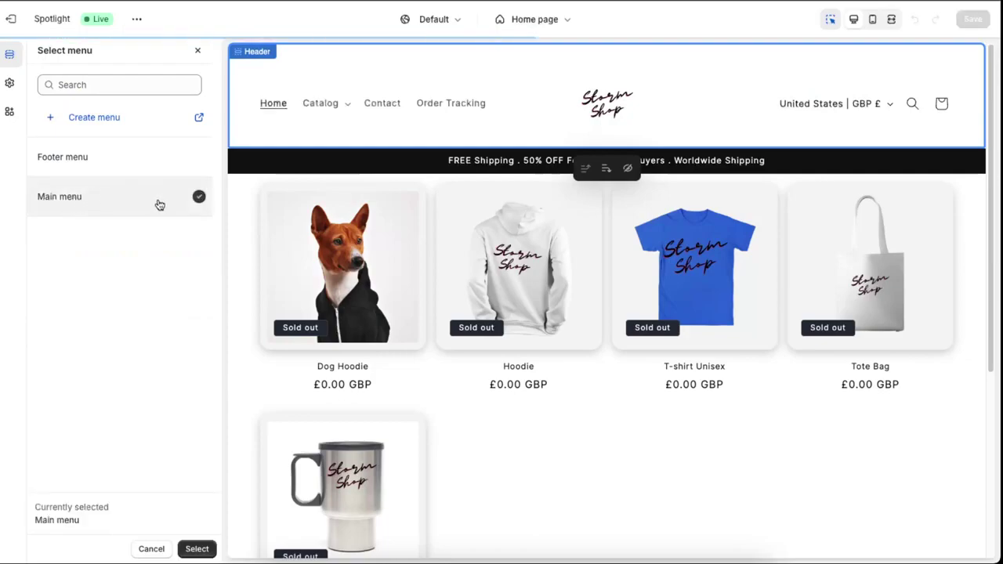
pyautogui.click(198, 549)
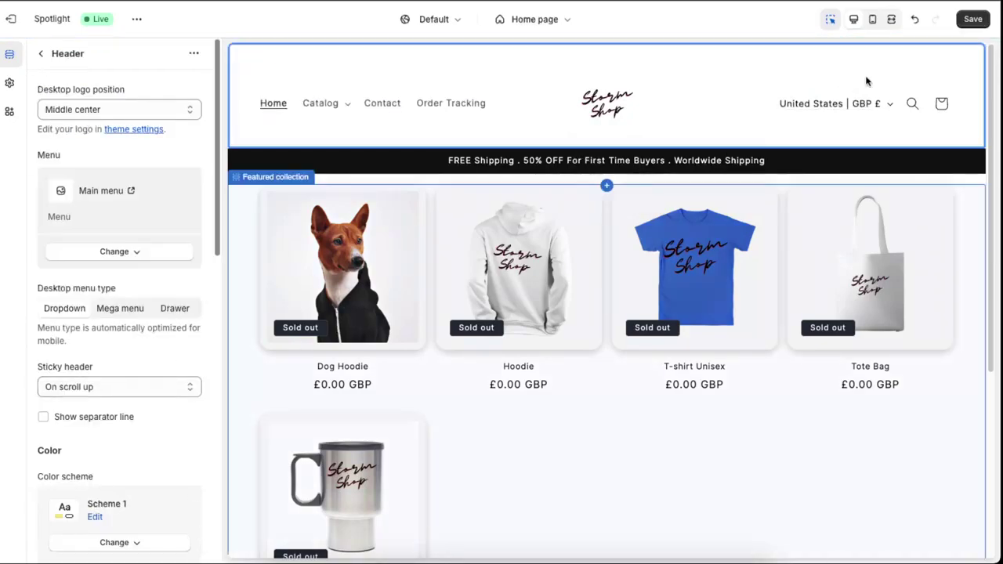
pyautogui.click(973, 19)
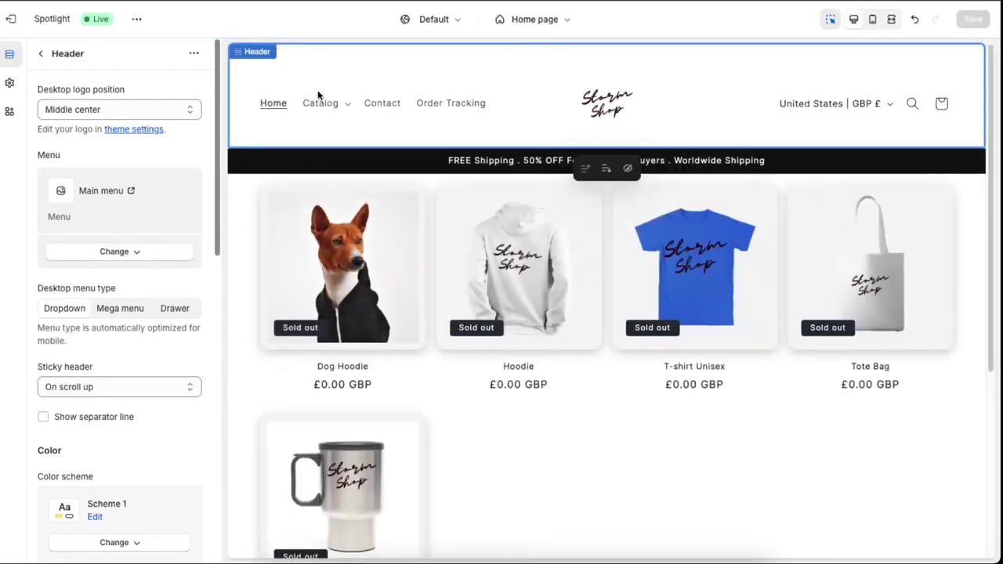
# - Try Mega menu and Drawer as the header's desktop menu type, opening and closing the drawer in the preview
pyautogui.click(102, 311)
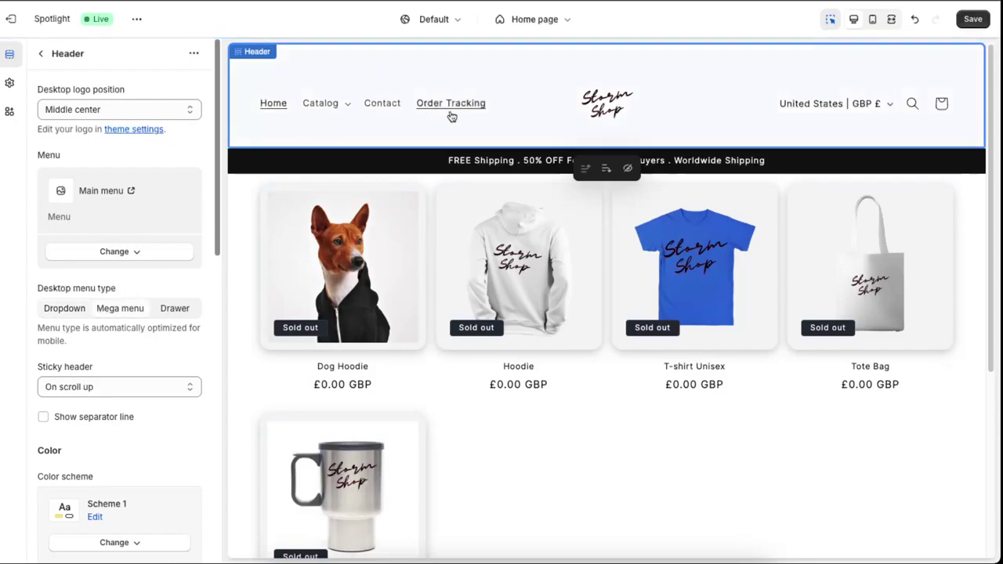
pyautogui.click(181, 310)
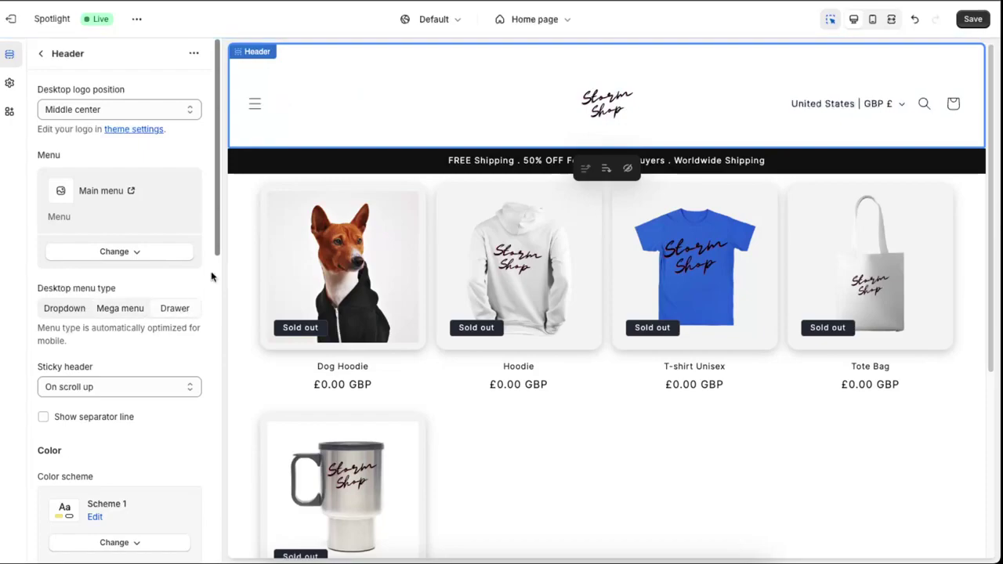
pyautogui.click(256, 109)
pyautogui.click(256, 109)
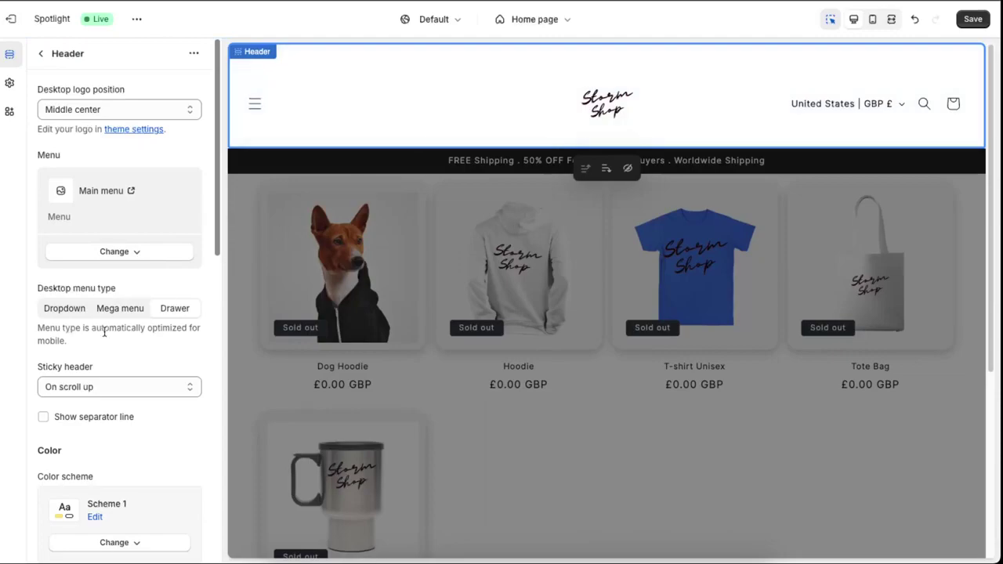
# - Set both the Header section's color scheme and its menu color scheme to Scheme 2, and review the remaining header settings
pyautogui.scroll(-5, 181, 324)
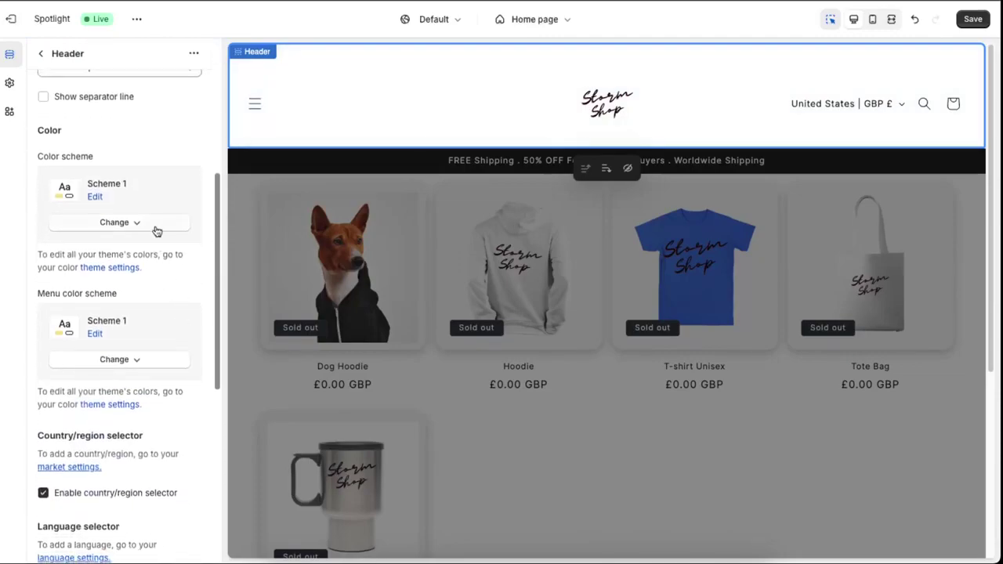
pyautogui.click(157, 230)
pyautogui.click(156, 291)
pyautogui.click(152, 359)
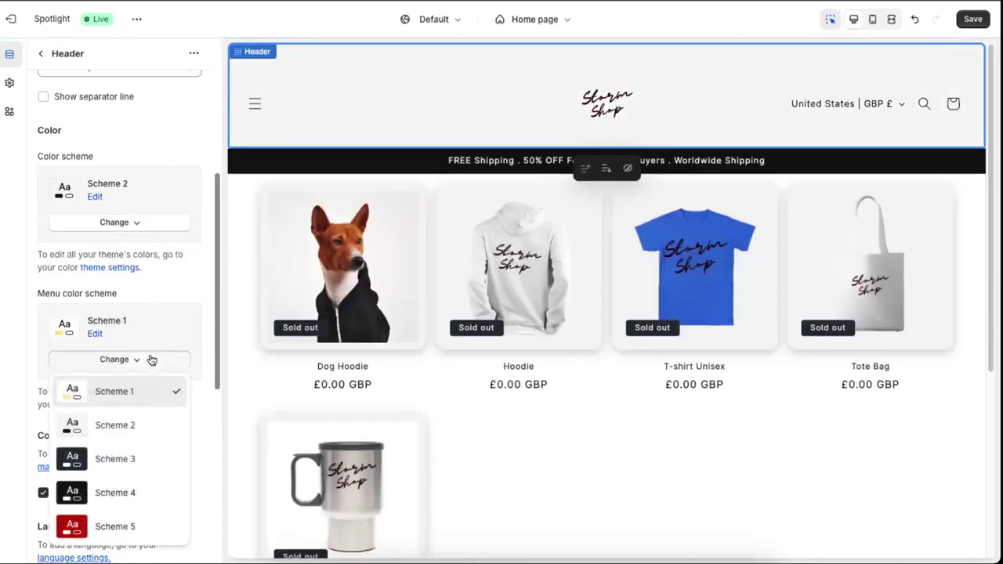
pyautogui.click(119, 427)
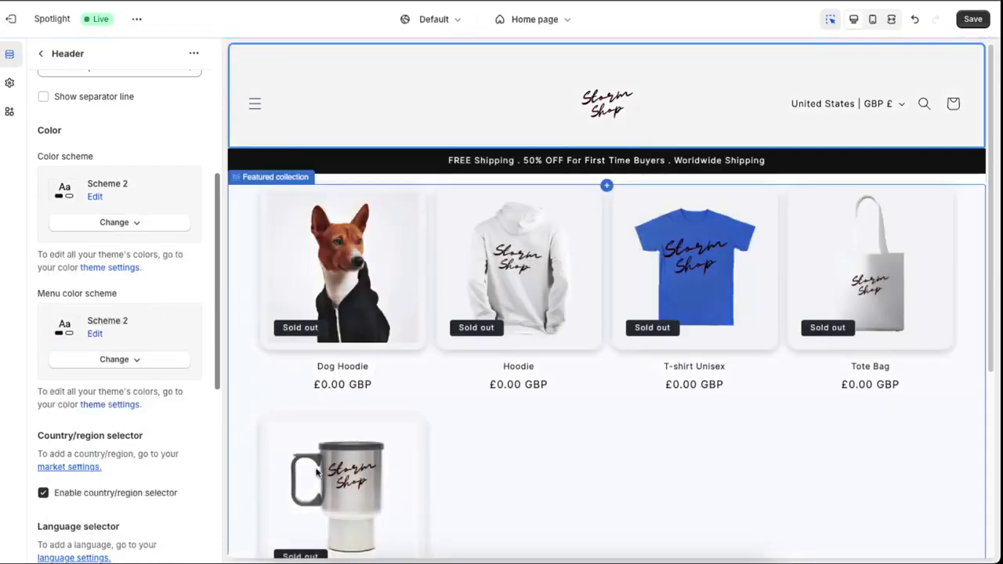
pyautogui.scroll(-6, 157, 324)
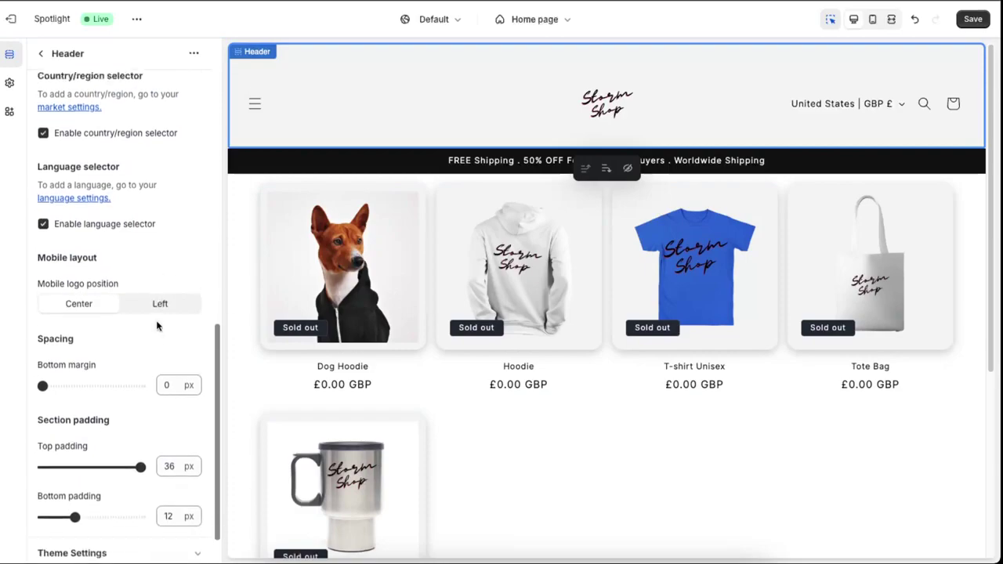
pyautogui.scroll(10, 185, 307)
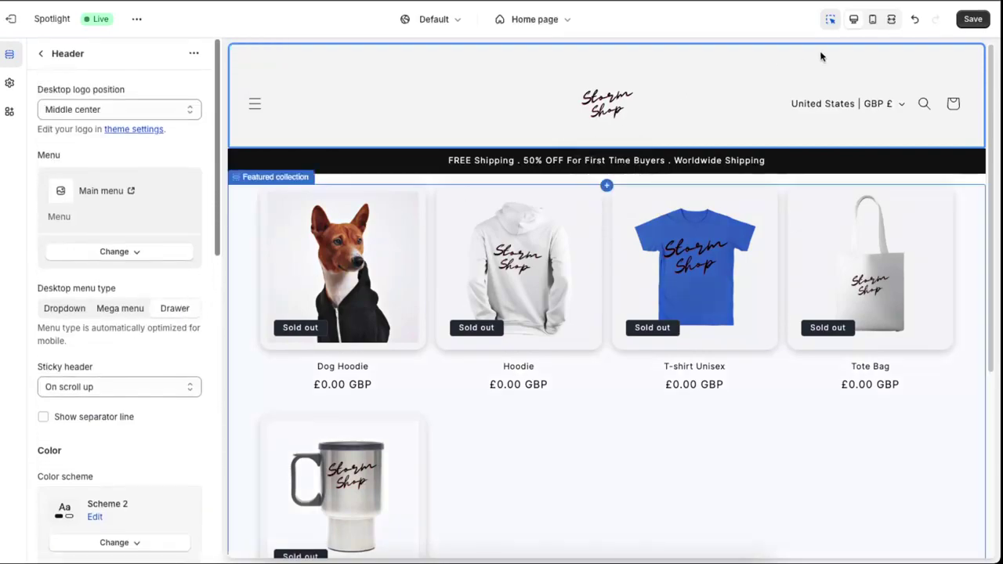
# - Preview the store in the mobile layout and open the Dog Supplies page through the Catalog submenu
pyautogui.click(872, 23)
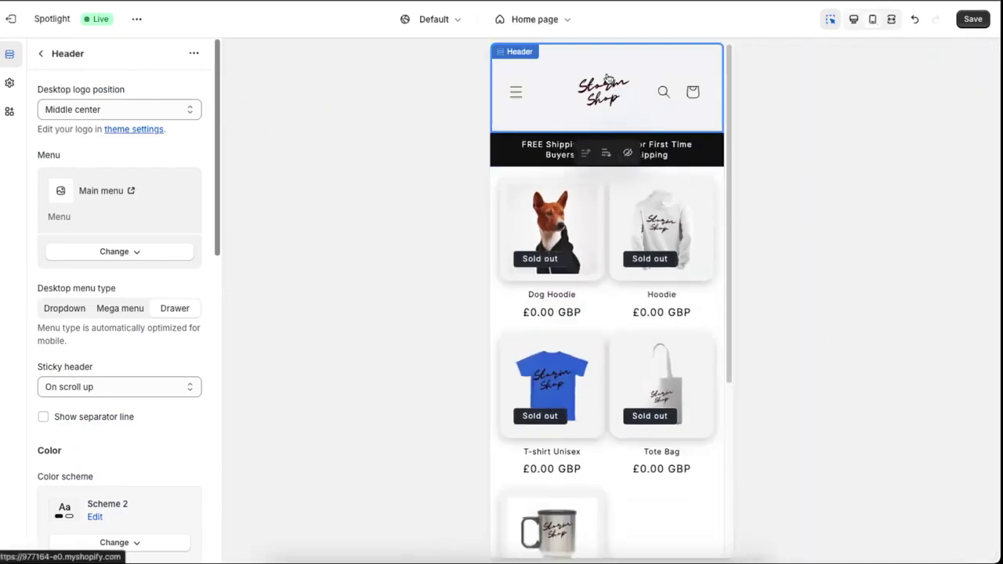
pyautogui.scroll(-5, 503, 141)
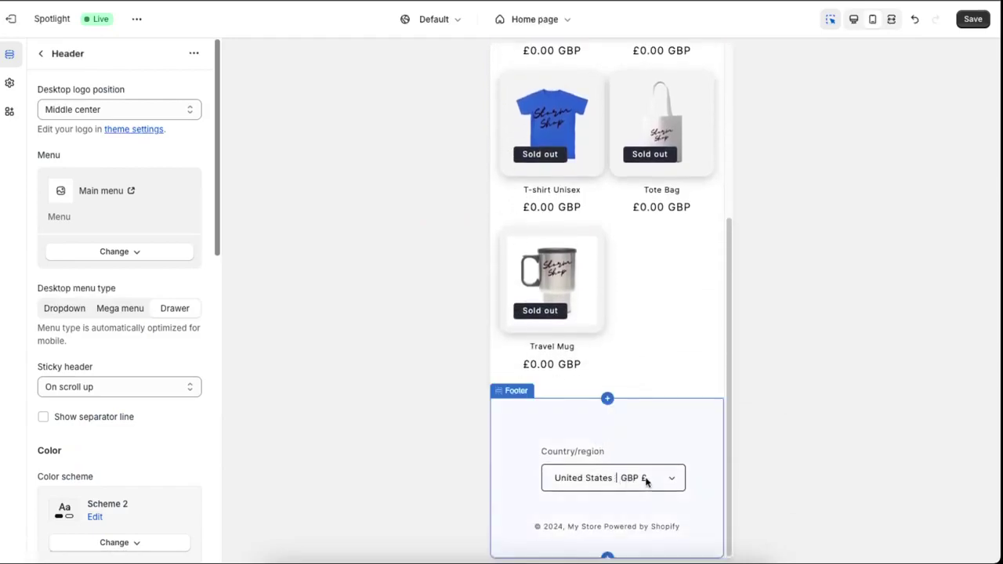
pyautogui.scroll(10, 549, 235)
pyautogui.click(516, 92)
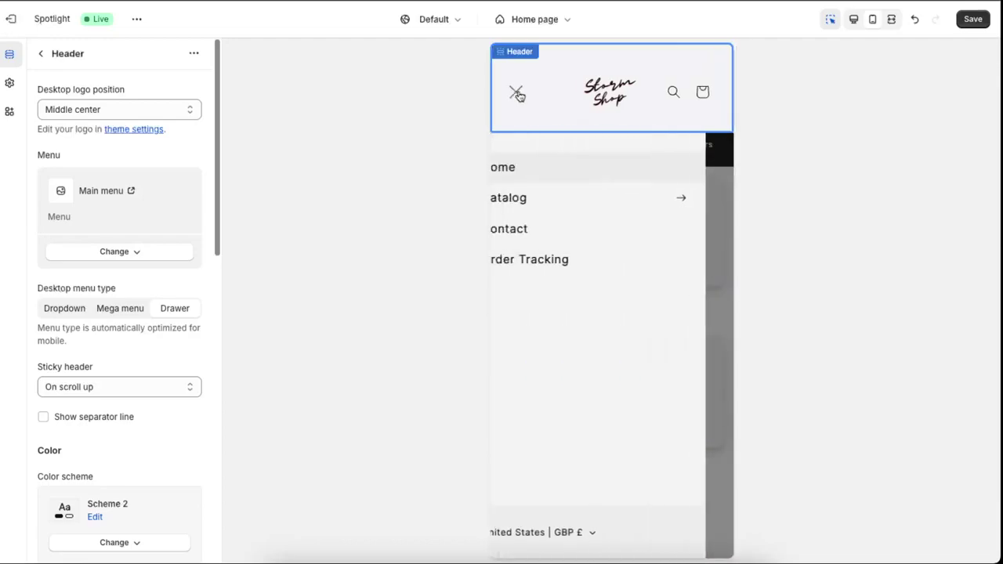
pyautogui.click(535, 194)
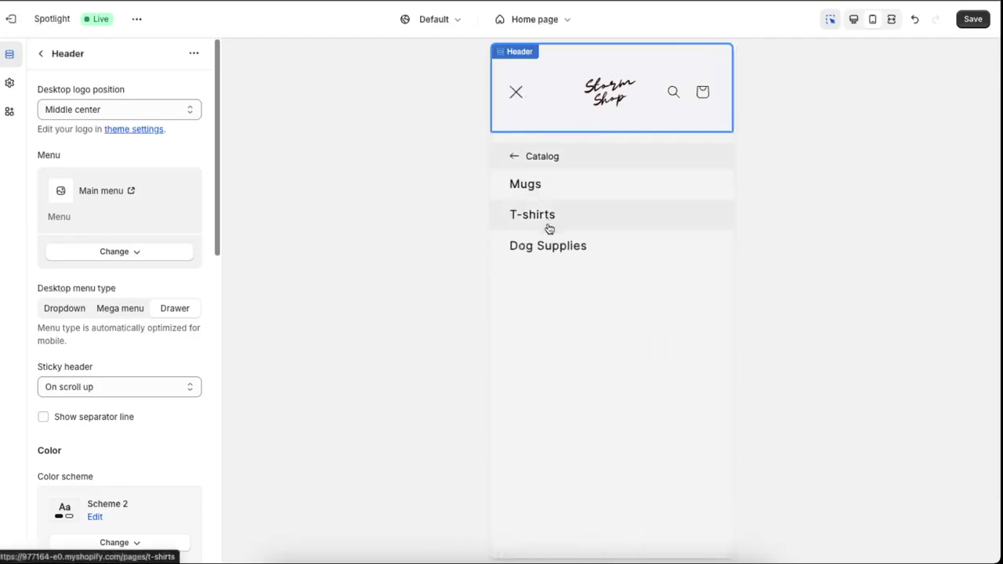
pyautogui.click(548, 247)
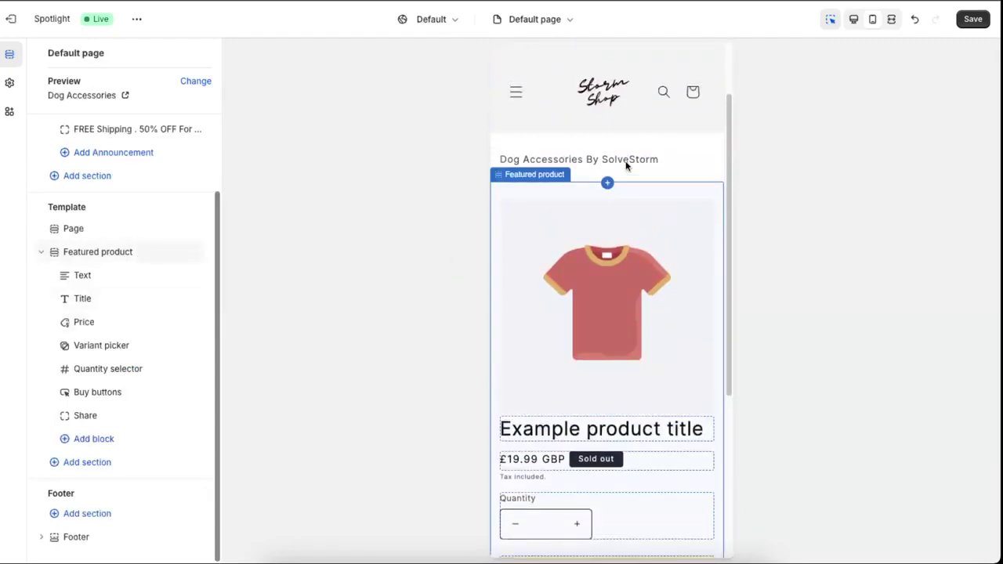
# - Assign Dog Hoodie as the product of the Featured product section
pyautogui.click(79, 254)
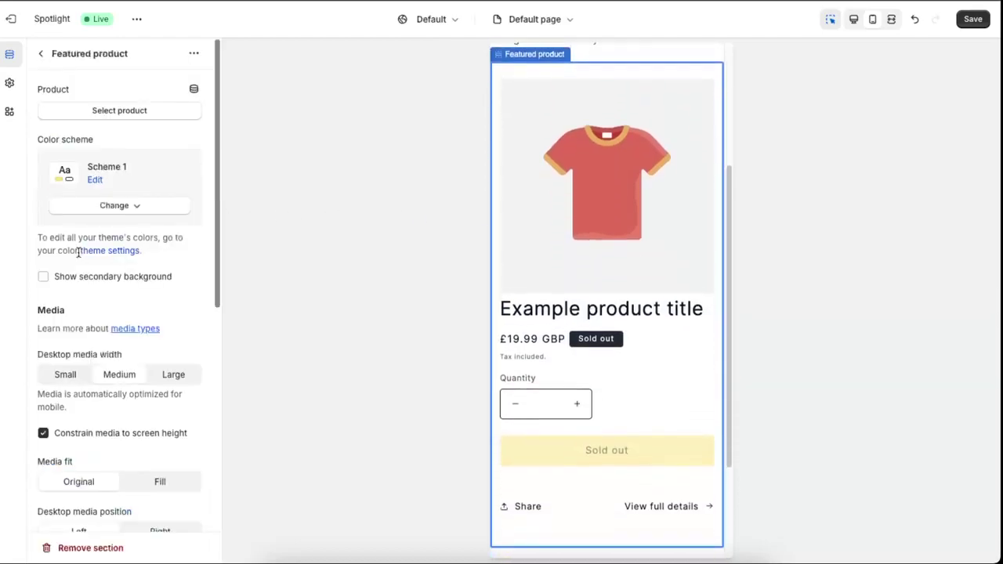
pyautogui.click(117, 111)
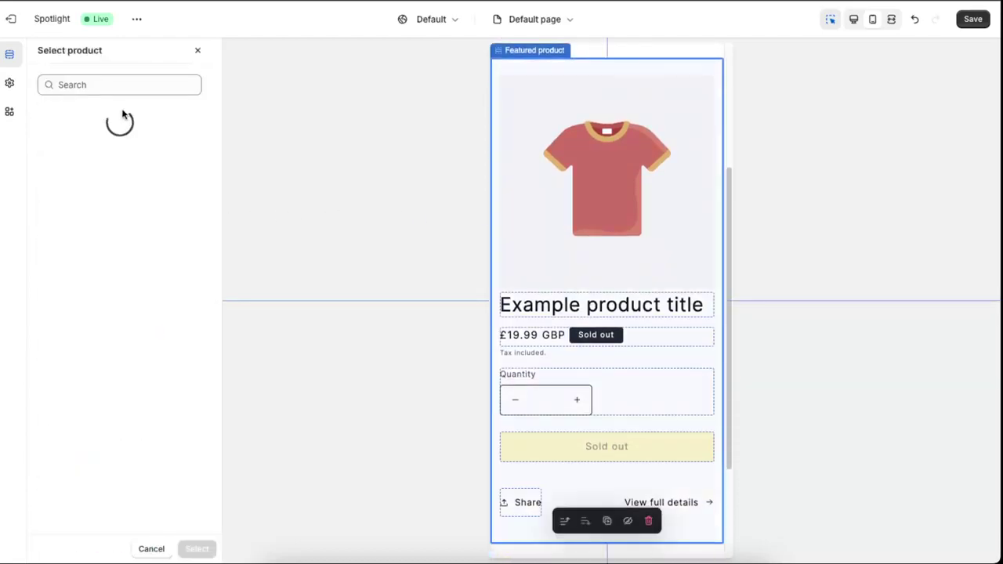
pyautogui.click(111, 160)
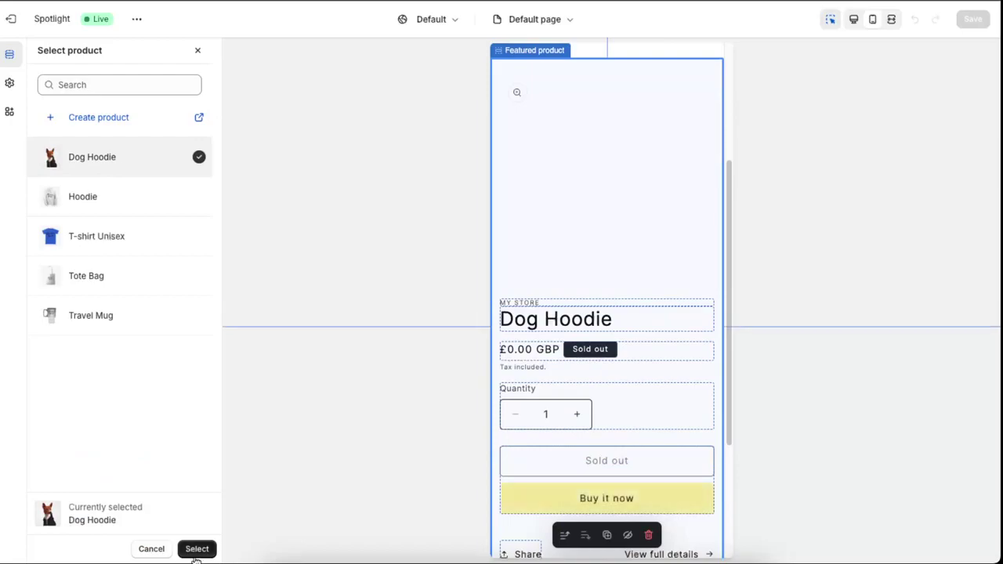
pyautogui.click(196, 550)
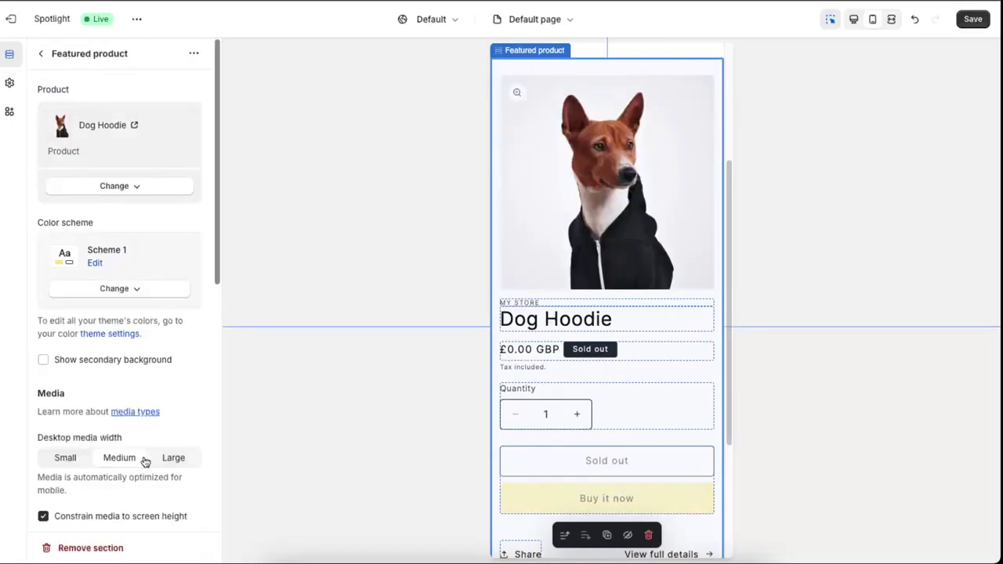
# - View the colors of Scheme 1 and set the Featured product section's color scheme to Scheme 2
pyautogui.click(91, 263)
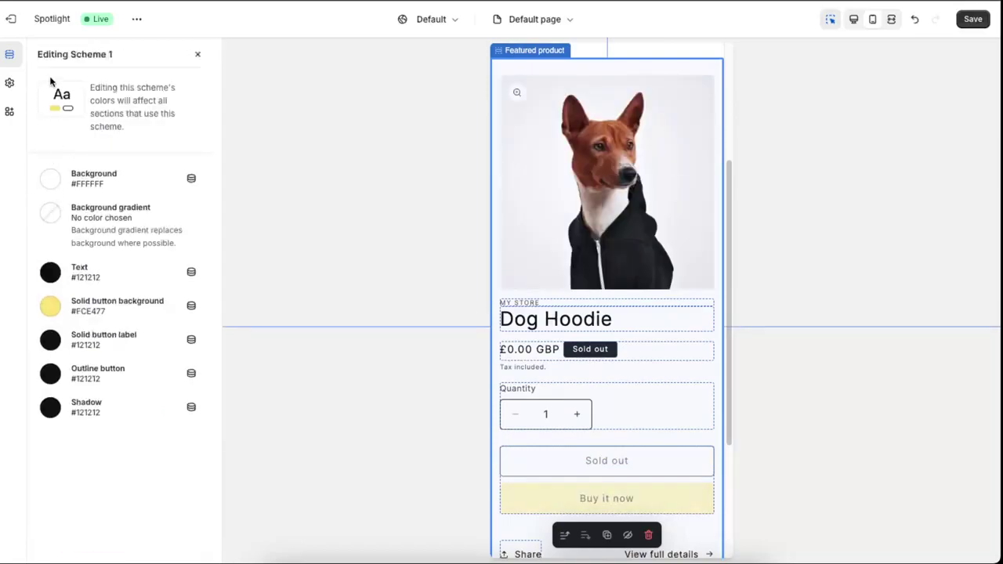
pyautogui.click(196, 55)
pyautogui.click(162, 292)
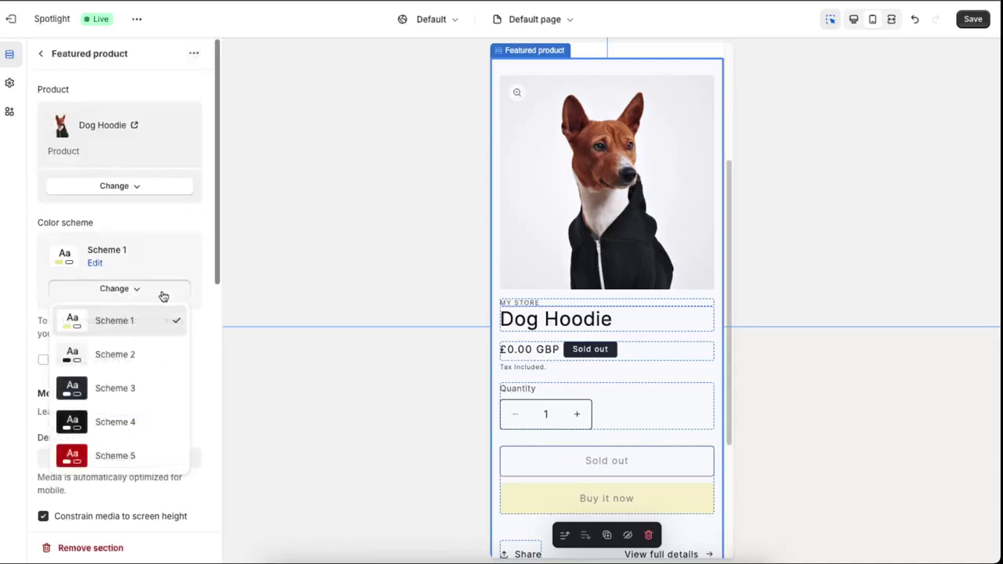
pyautogui.click(128, 352)
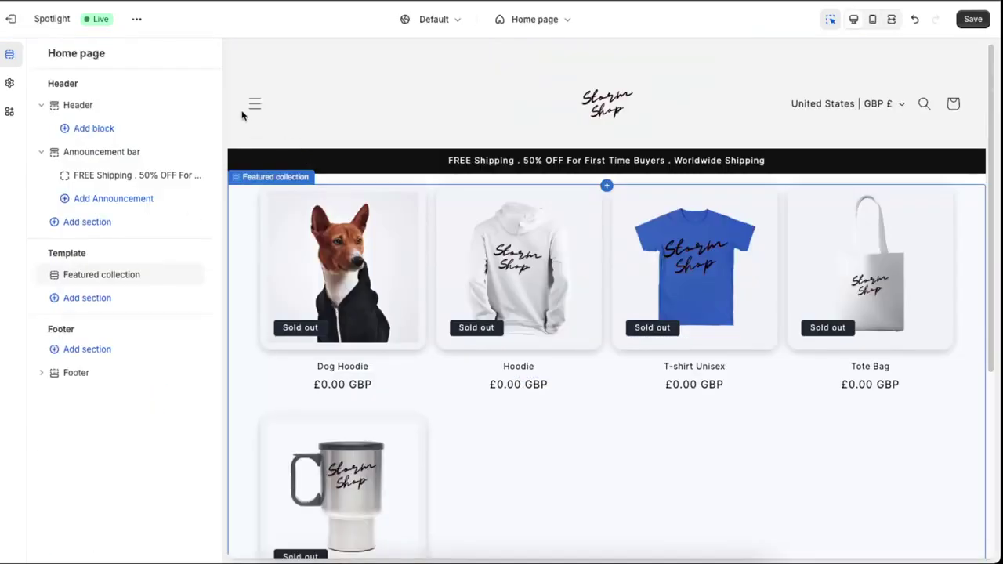
# - Open the Order Tracking page from the store's drawer menu and examine its Page section's Theme Settings and Custom CSS
pyautogui.click(254, 107)
pyautogui.click(256, 110)
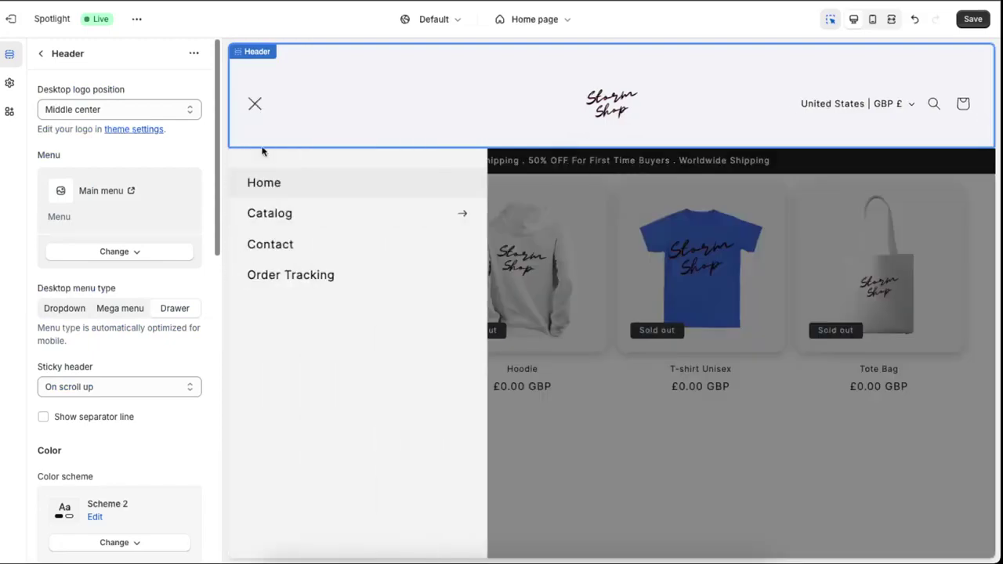
pyautogui.click(307, 278)
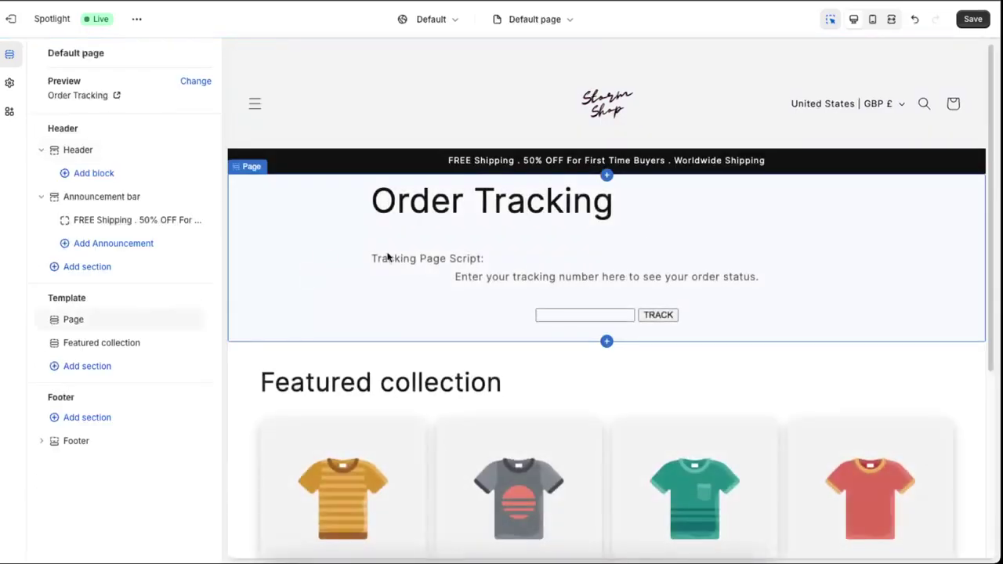
pyautogui.click(490, 245)
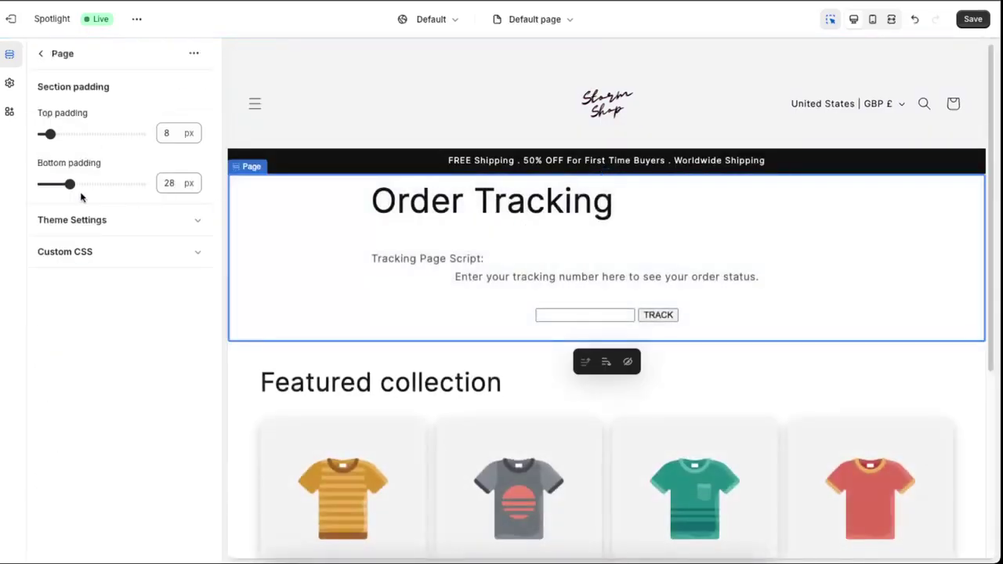
pyautogui.click(162, 235)
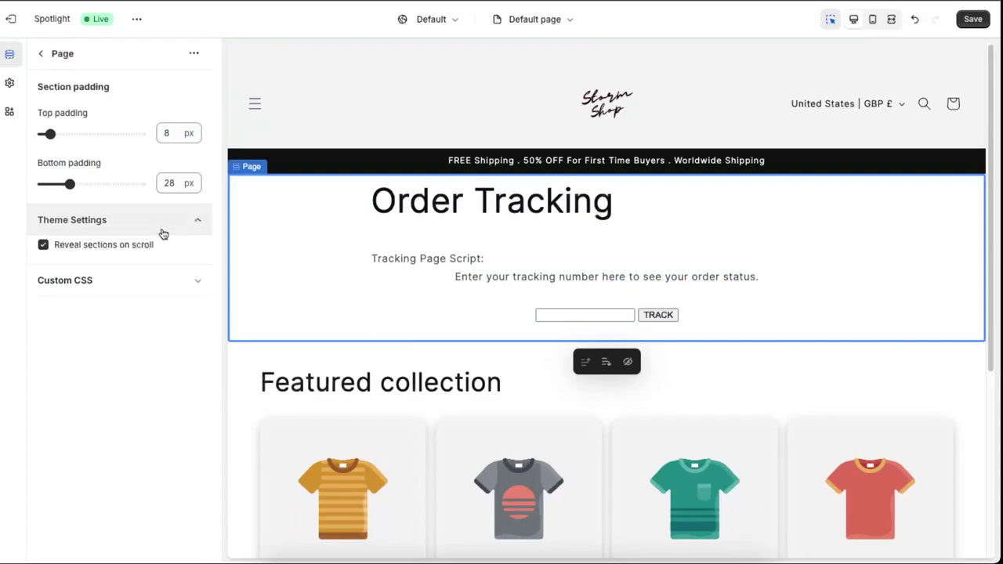
pyautogui.click(183, 278)
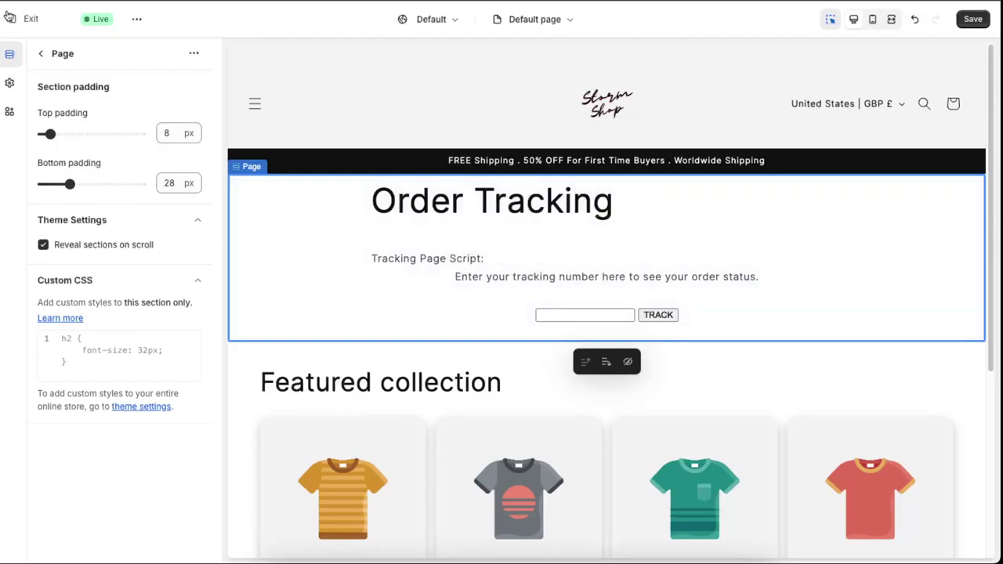
# - Save the theme changes, leave the theme editor and open the Order Tracking page for editing from the store's pages
pyautogui.click(973, 18)
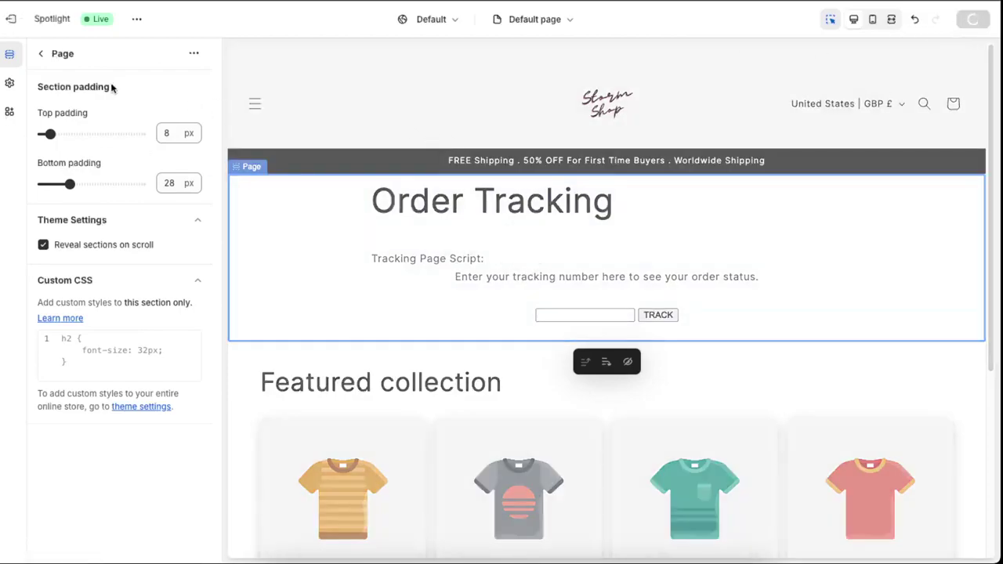
pyautogui.click(11, 23)
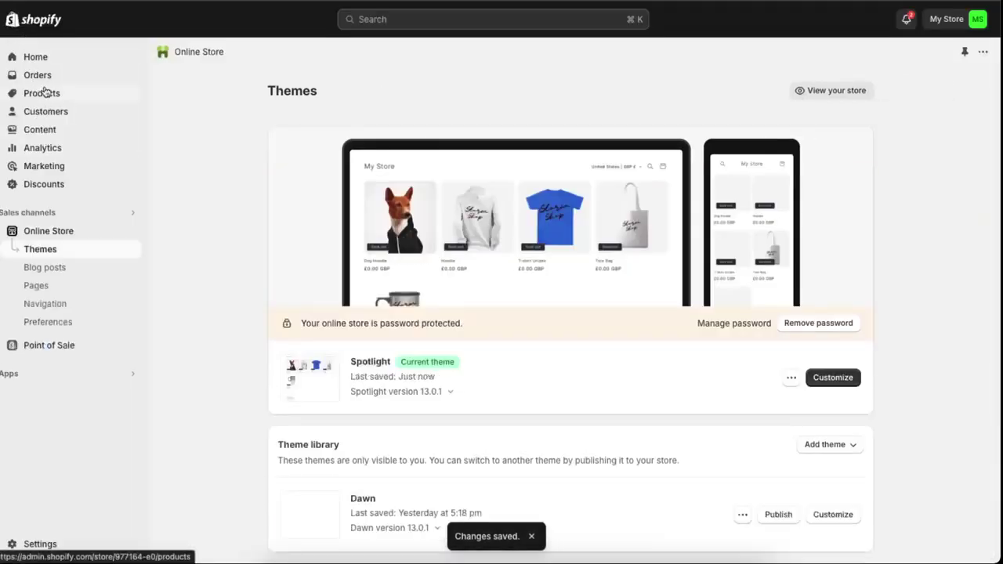
pyautogui.click(48, 287)
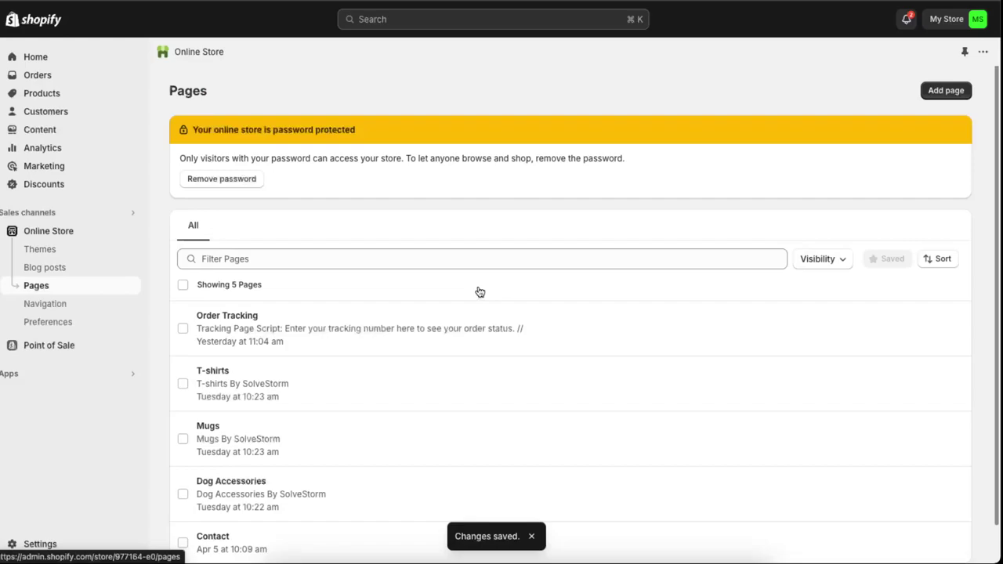
pyautogui.scroll(-1, 476, 316)
pyautogui.click(811, 292)
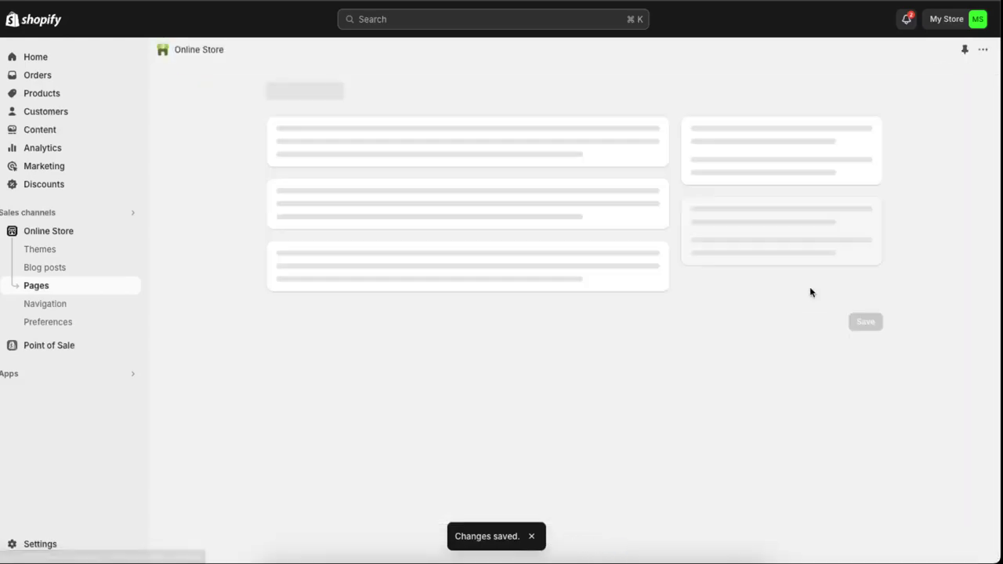
# - Center-align the "Tracking Page Script:" line in the Order Tracking page's content
pyautogui.click(401, 267)
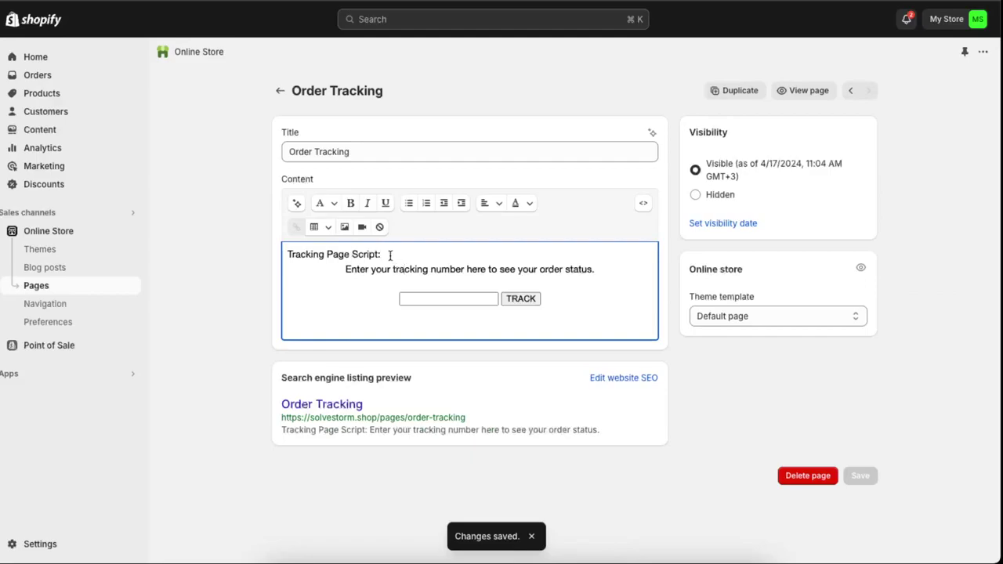
pyautogui.click(340, 269)
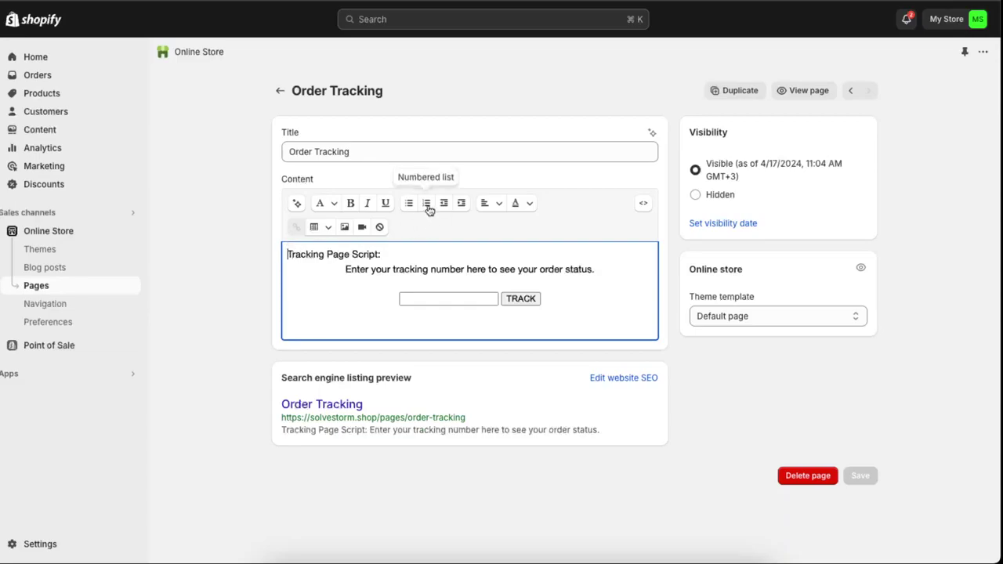
pyautogui.click(488, 204)
pyautogui.click(483, 253)
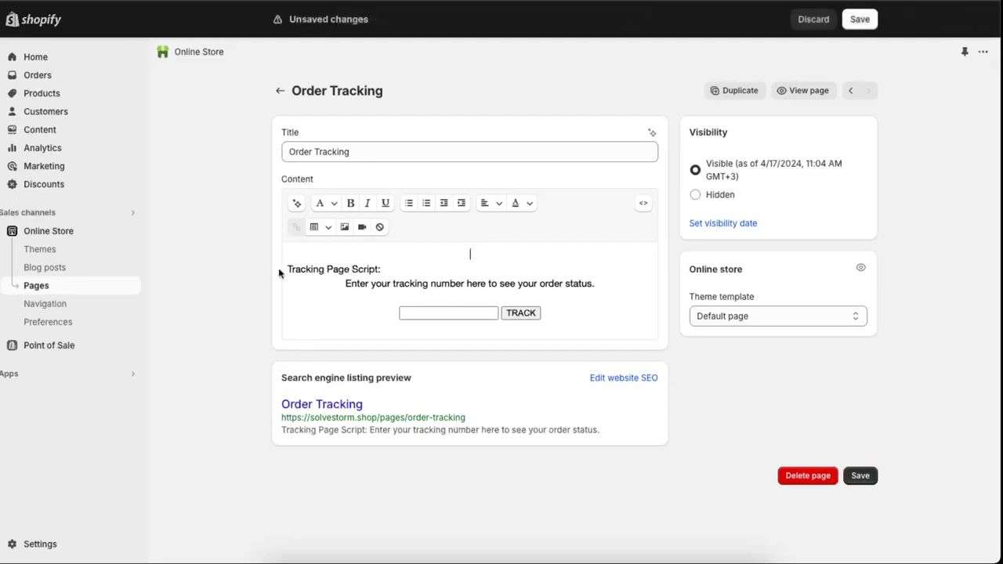
pyautogui.moveTo(289, 269); pyautogui.dragTo(394, 267)
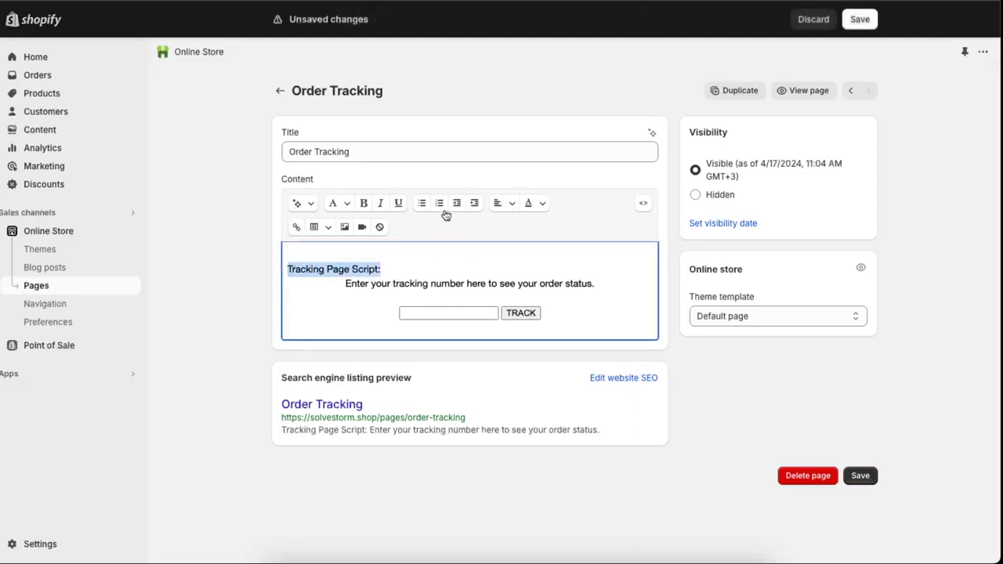
pyautogui.click(496, 205)
pyautogui.click(511, 252)
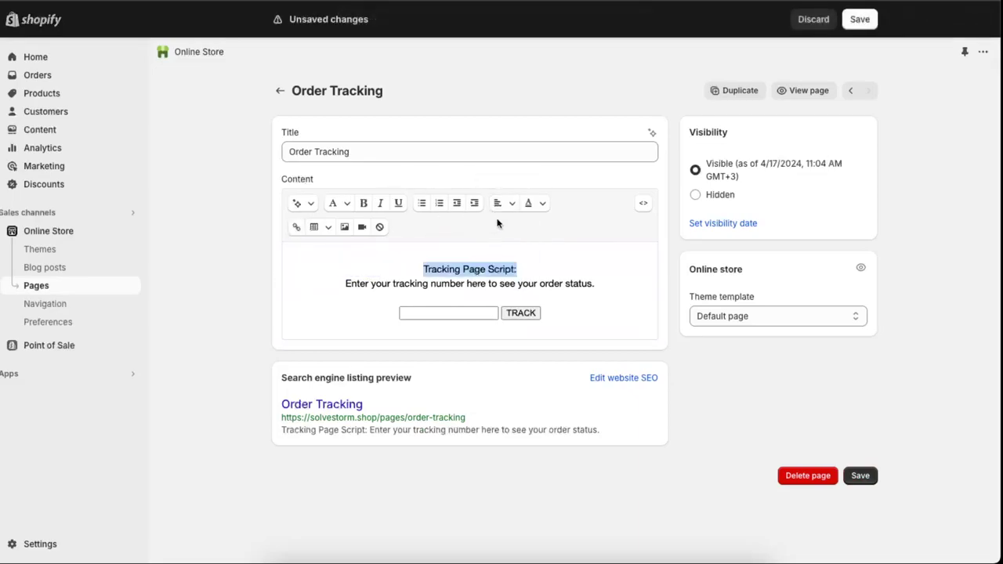
# - Remove the blank line above "Tracking Page Script:" and save the Order Tracking page
pyautogui.click(447, 247)
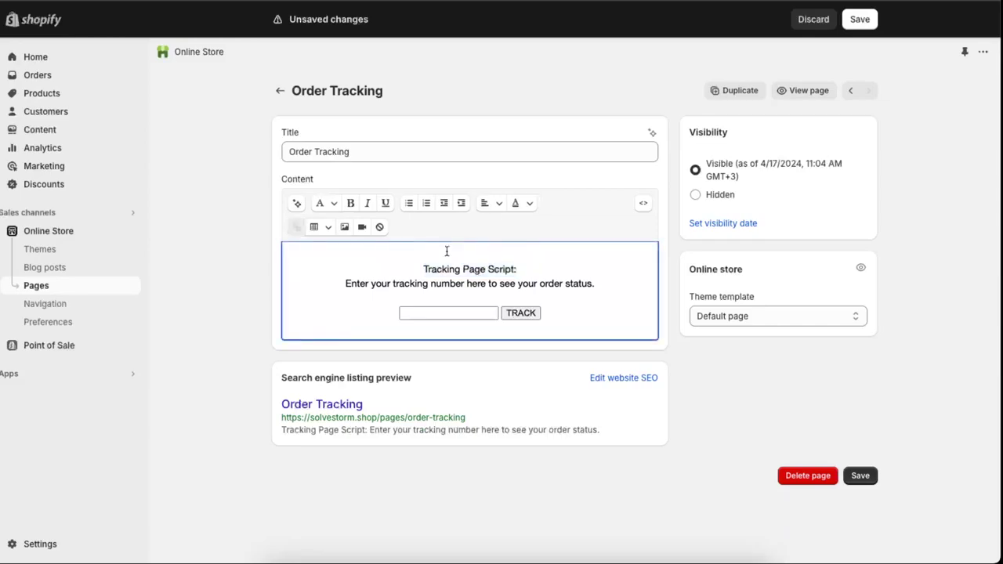
pyautogui.click(424, 267)
pyautogui.press('BackSpace')
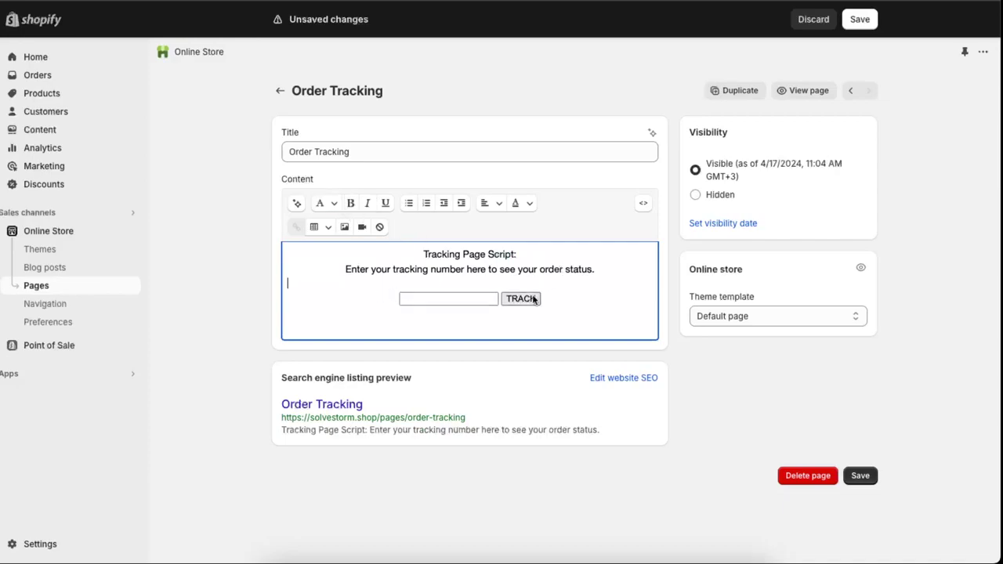
pyautogui.hotkey('ctrl', 's')
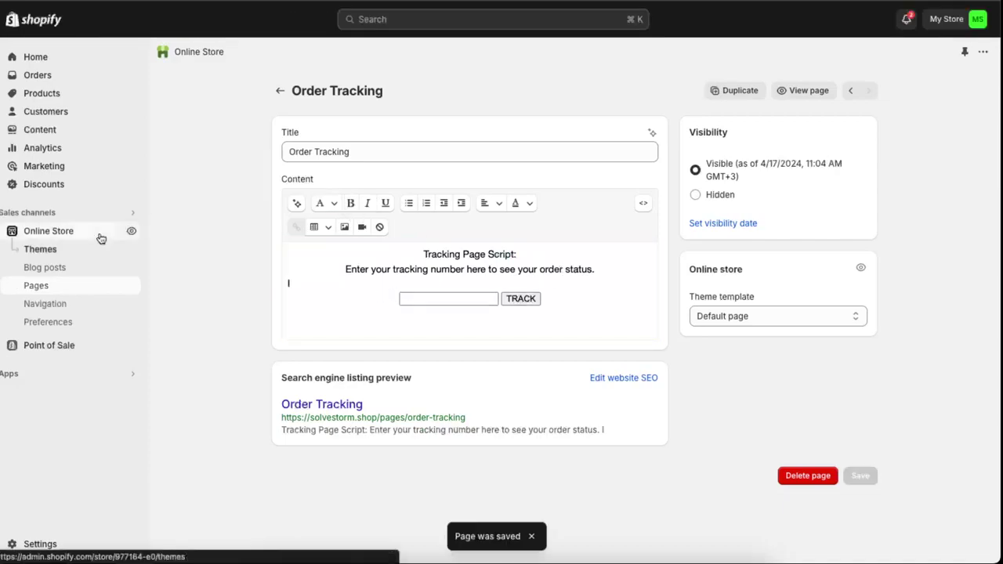
# - Reopen the Spotlight theme for customization from the online store's themes
pyautogui.click(99, 232)
pyautogui.click(845, 377)
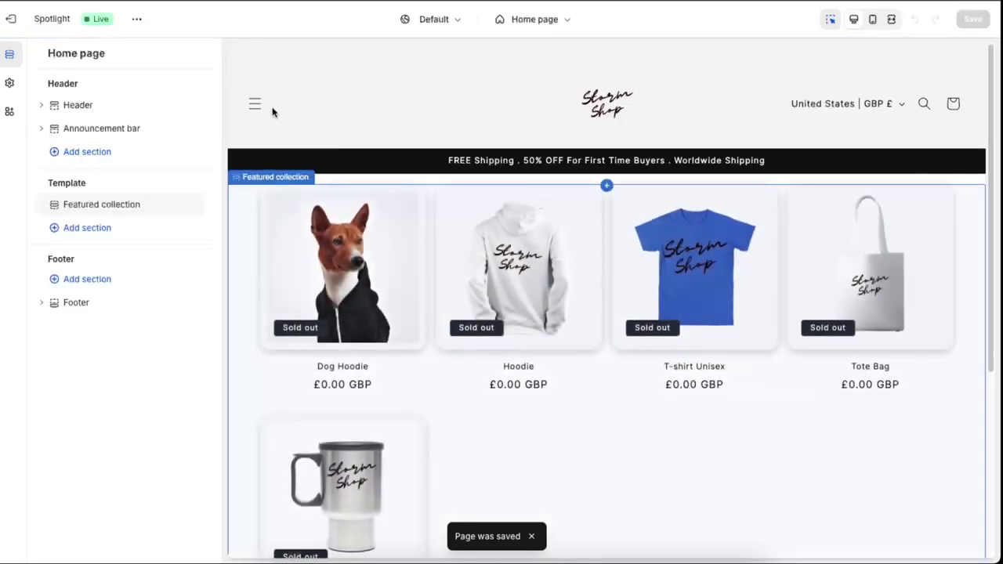
# - Open the Order Tracking page from the store menu in the preview and look over its layout
pyautogui.click(252, 112)
pyautogui.click(256, 108)
pyautogui.click(303, 283)
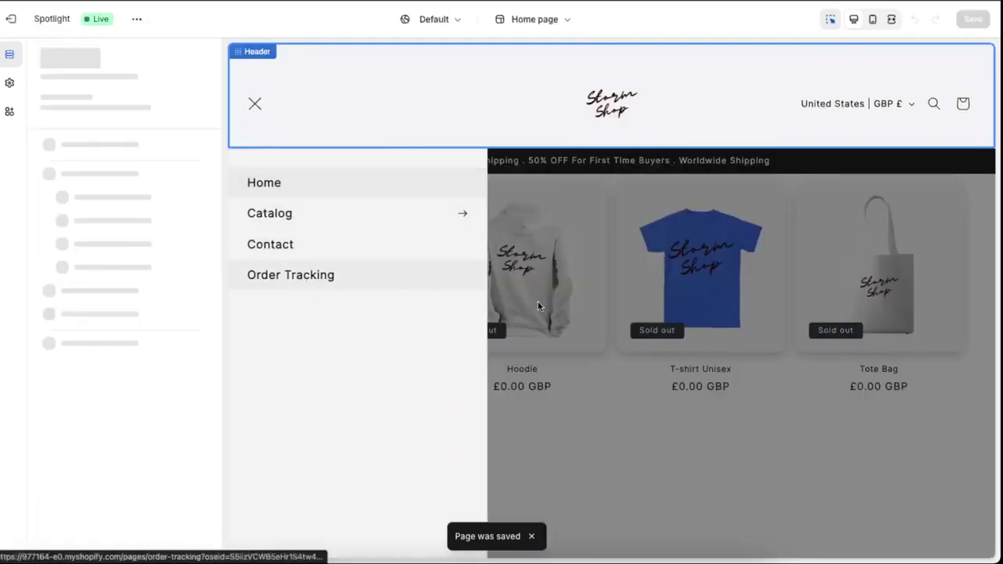
pyautogui.scroll(-3, 784, 345)
pyautogui.scroll(3, 795, 348)
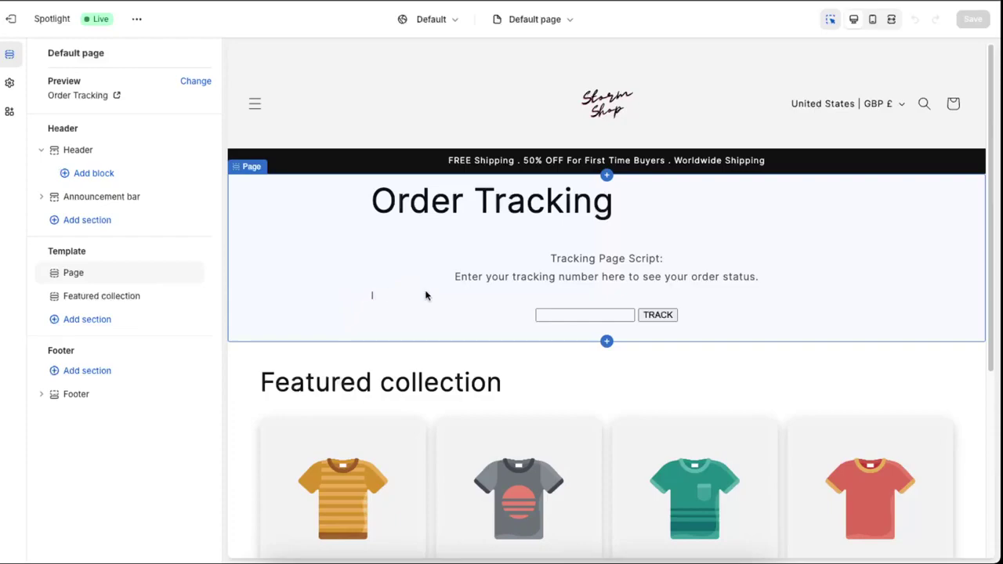
pyautogui.scroll(-4, 607, 228)
pyautogui.scroll(4, 258, 106)
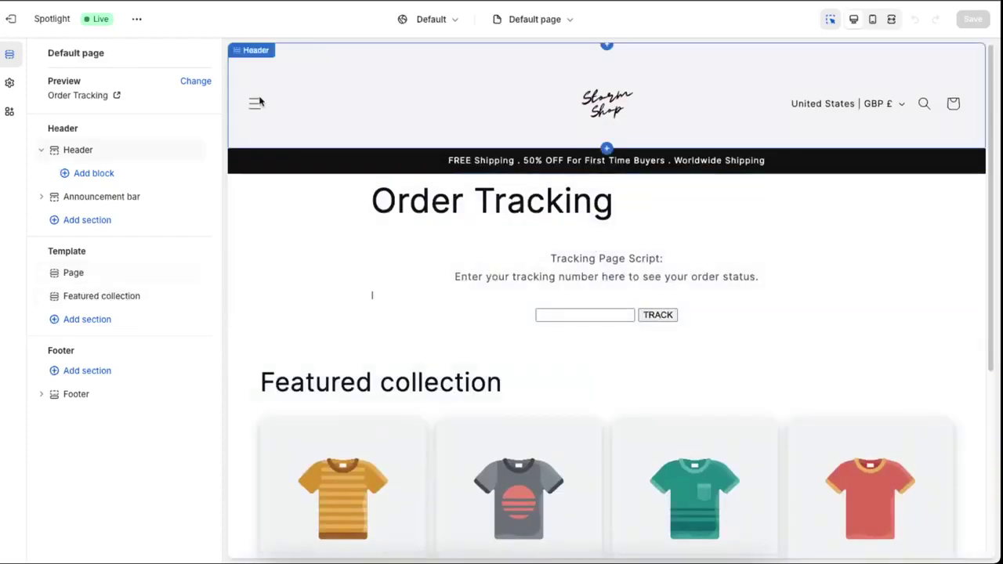
# - Look over the theme's color schemes and view the individual colors of Scheme 2
pyautogui.click(256, 103)
pyautogui.click(10, 82)
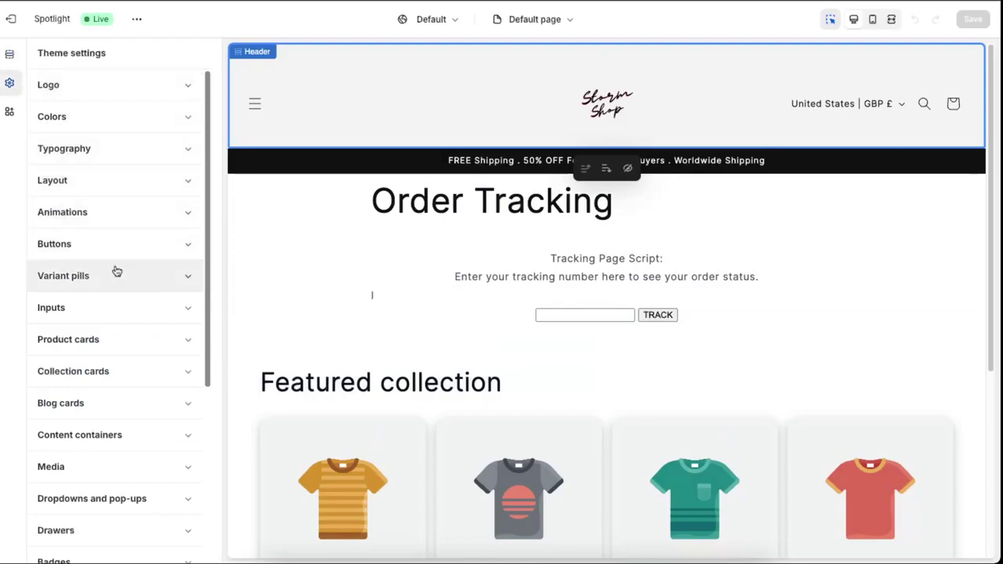
pyautogui.click(87, 118)
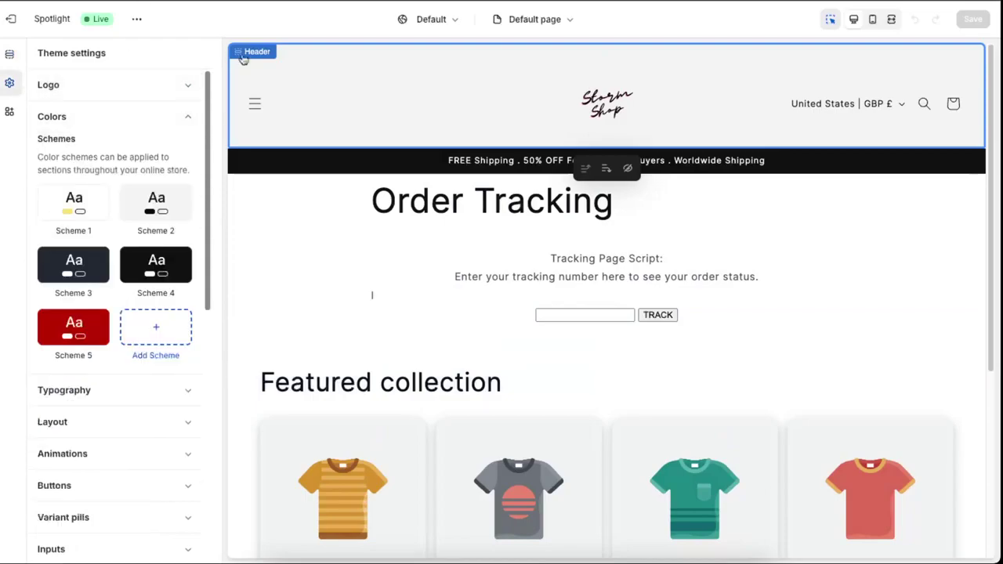
pyautogui.click(156, 219)
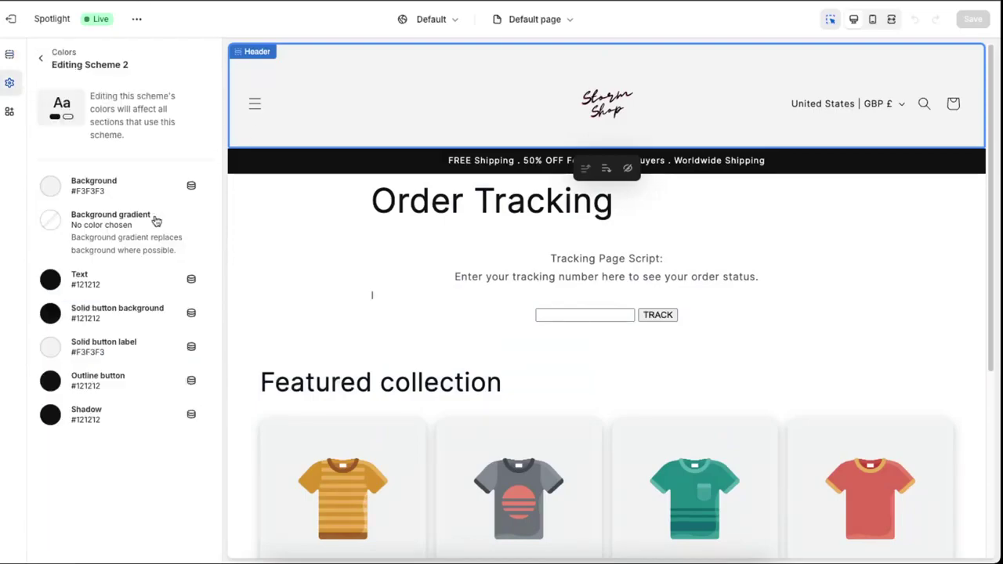
pyautogui.click(41, 58)
pyautogui.click(156, 216)
pyautogui.click(41, 58)
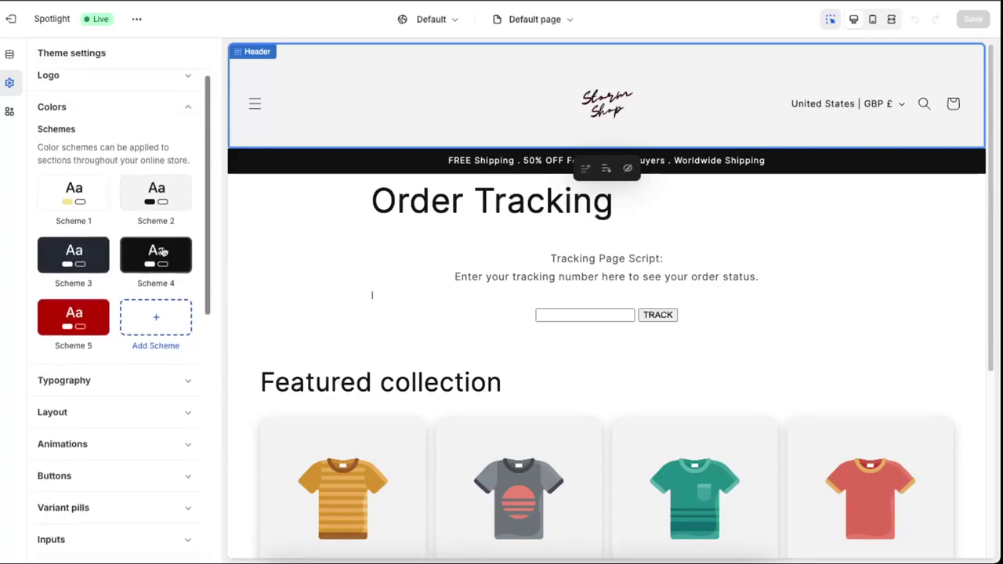
# - Set the headline in the theme's brand information to "Solve Storm"
pyautogui.scroll(-3, 162, 258)
pyautogui.click(132, 233)
pyautogui.scroll(-10, 141, 294)
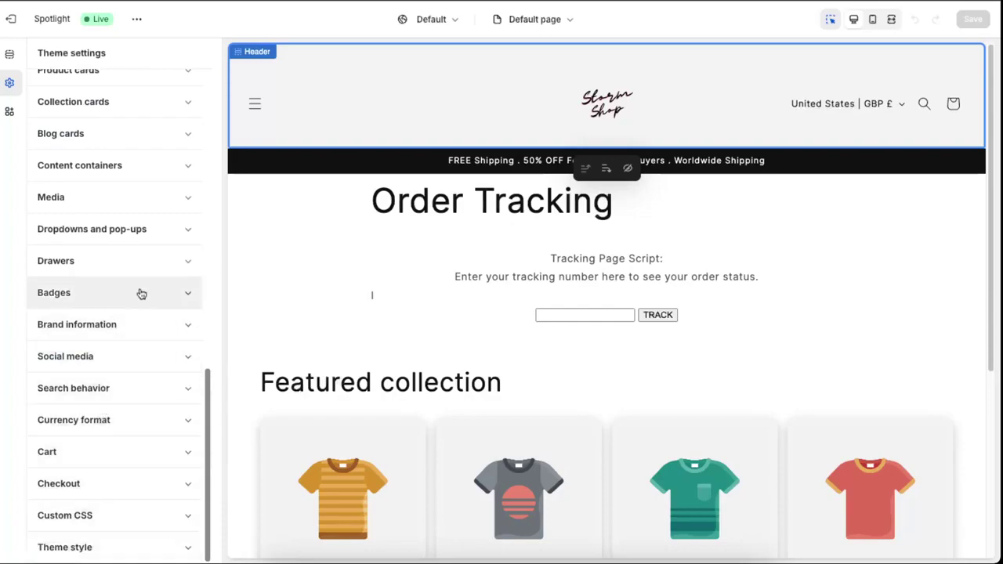
pyautogui.click(145, 326)
pyautogui.scroll(-3, 148, 326)
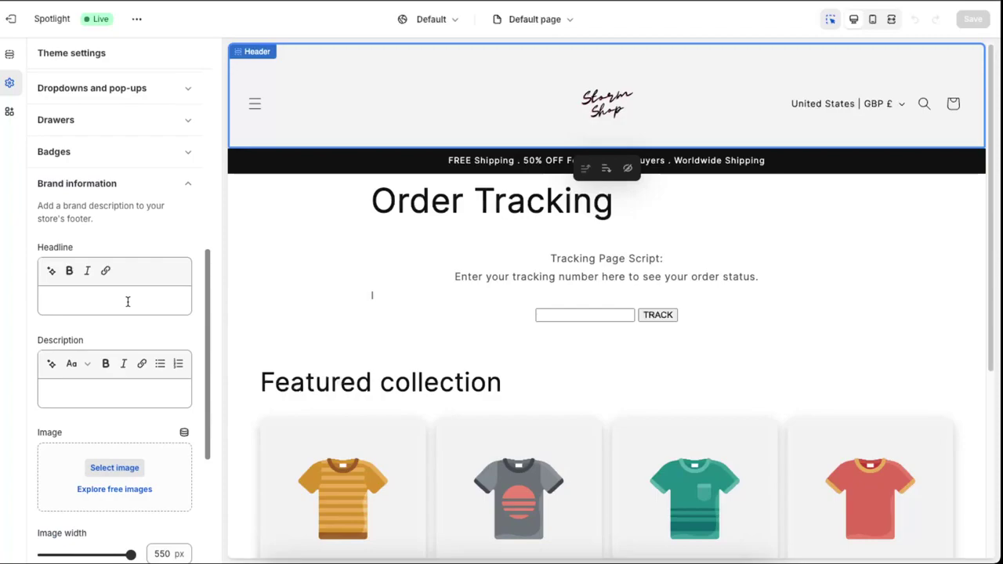
pyautogui.moveTo(66, 205); pyautogui.dragTo(105, 220)
pyautogui.click(105, 220)
pyautogui.scroll(-4, 706, 365)
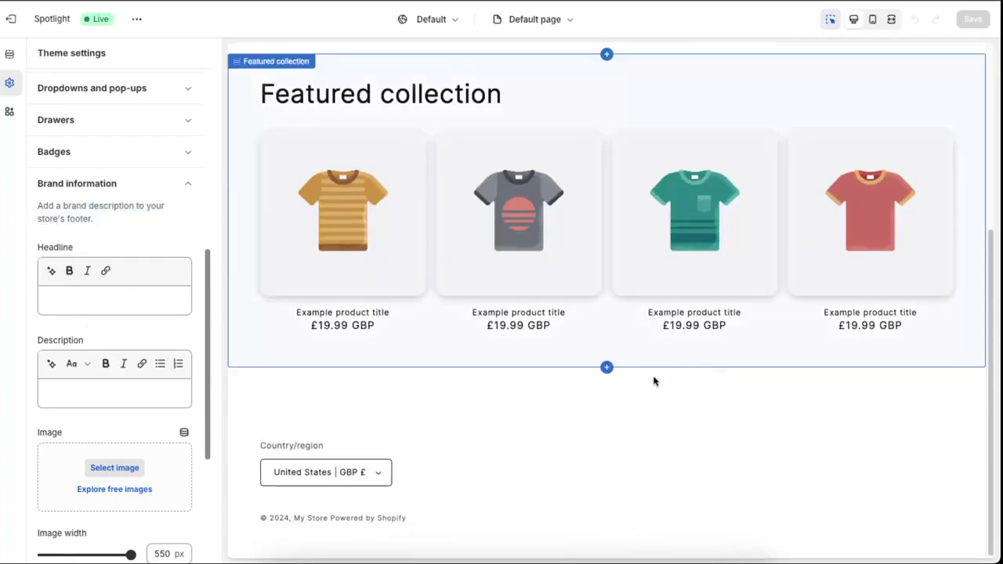
pyautogui.click(97, 303)
pyautogui.write('Solve Storm')
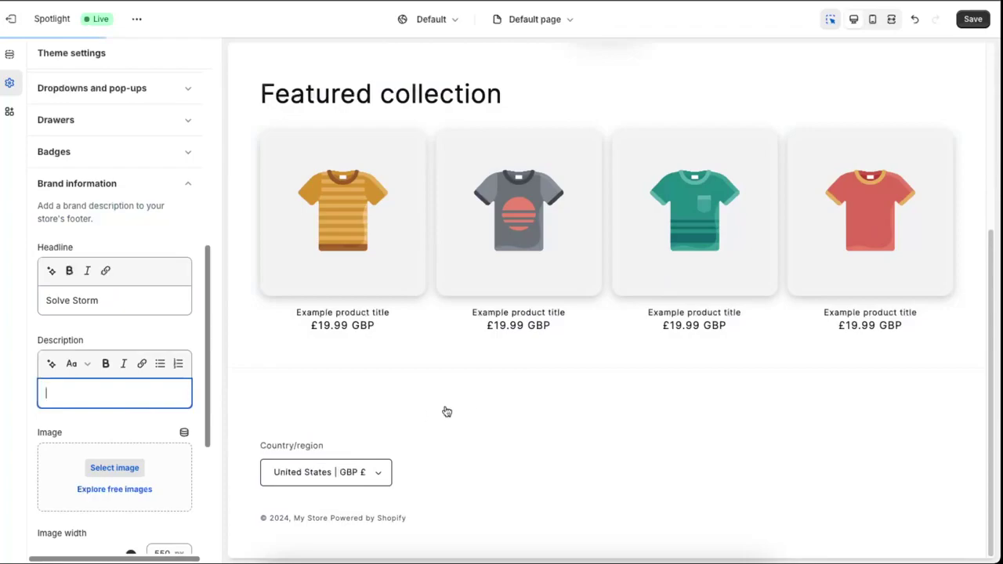
# - Check the brand headline in the footer preview and save the theme changes
pyautogui.scroll(-1, 616, 357)
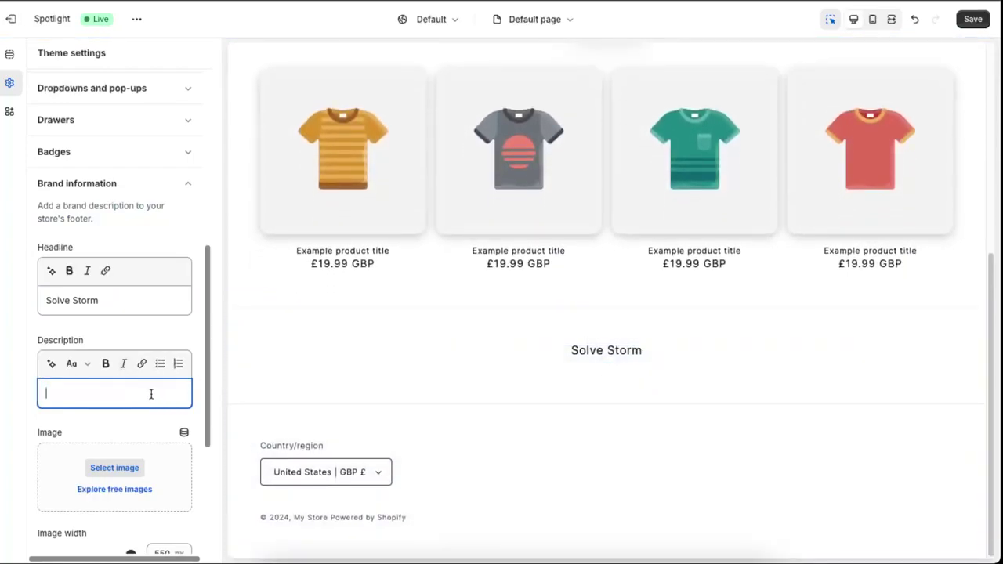
pyautogui.scroll(6, 641, 428)
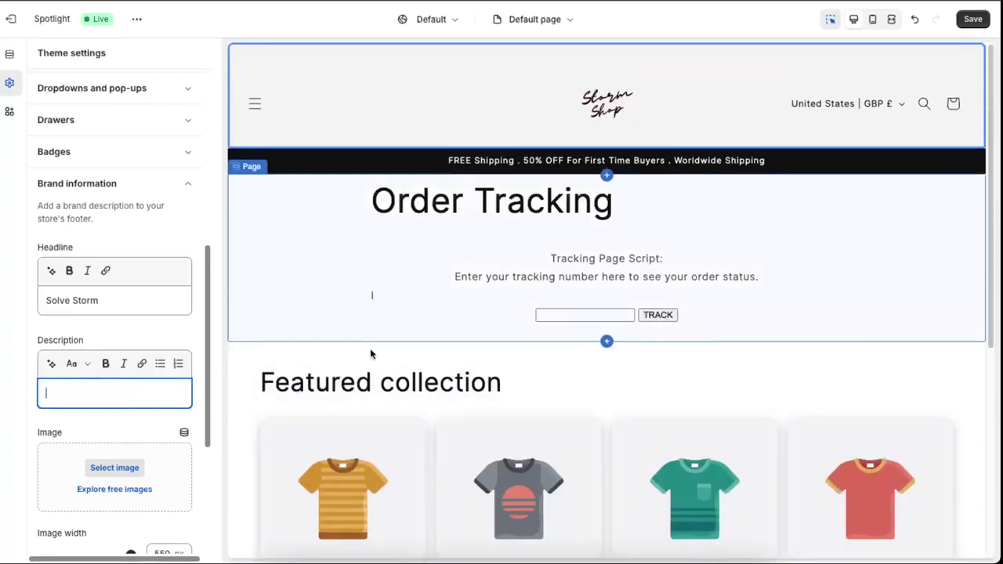
pyautogui.click(972, 17)
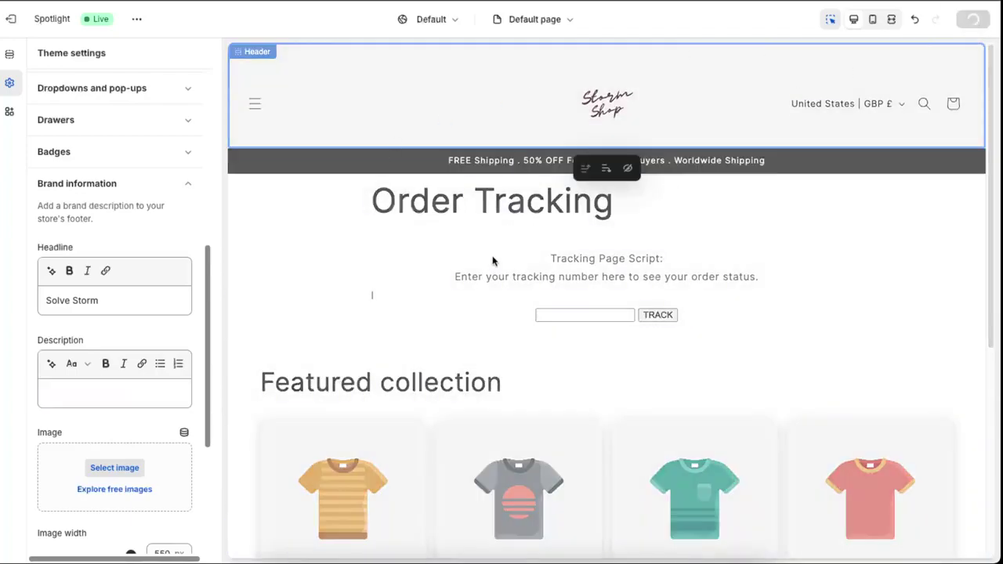